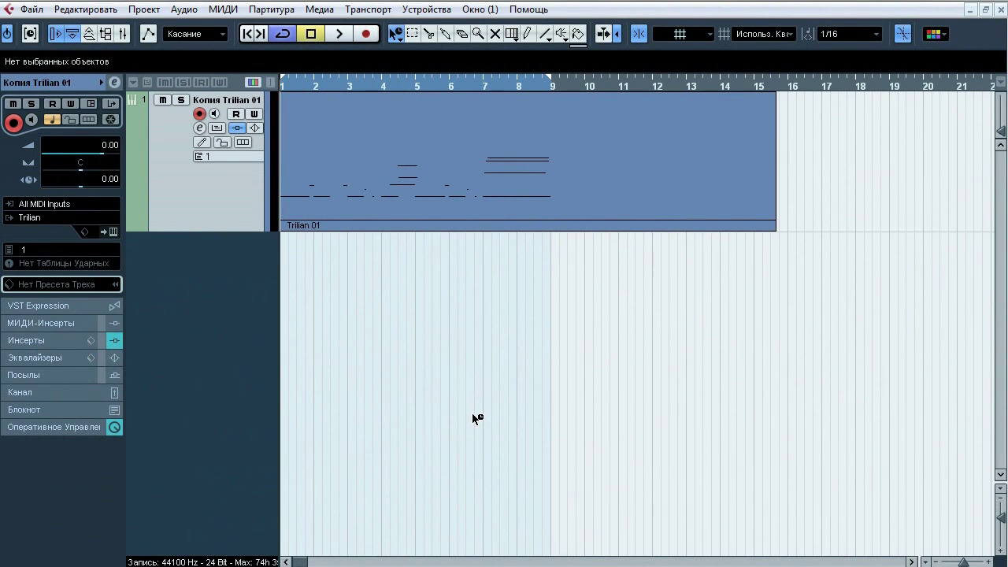
- Open Trilian's editor, view FX chain A (Wah-Wah, Flame, Tape Slammer), and return to its Main page
left_click(111, 232)
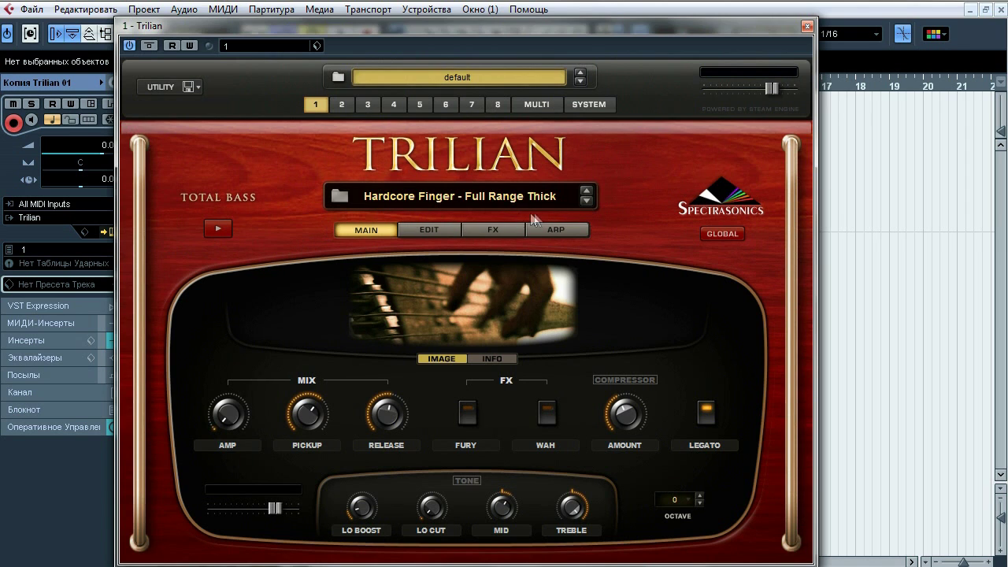
left_click(508, 231)
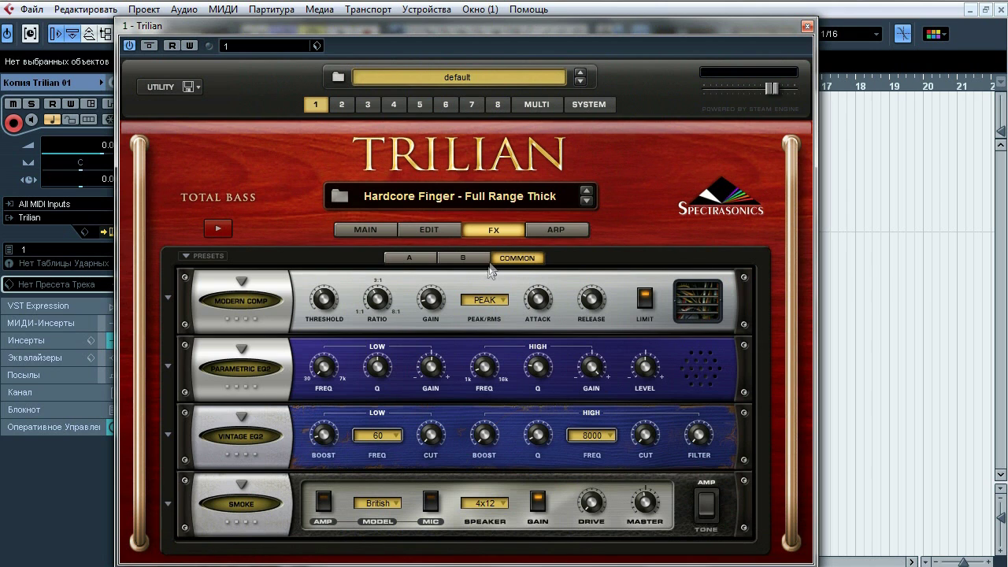
left_click(411, 259)
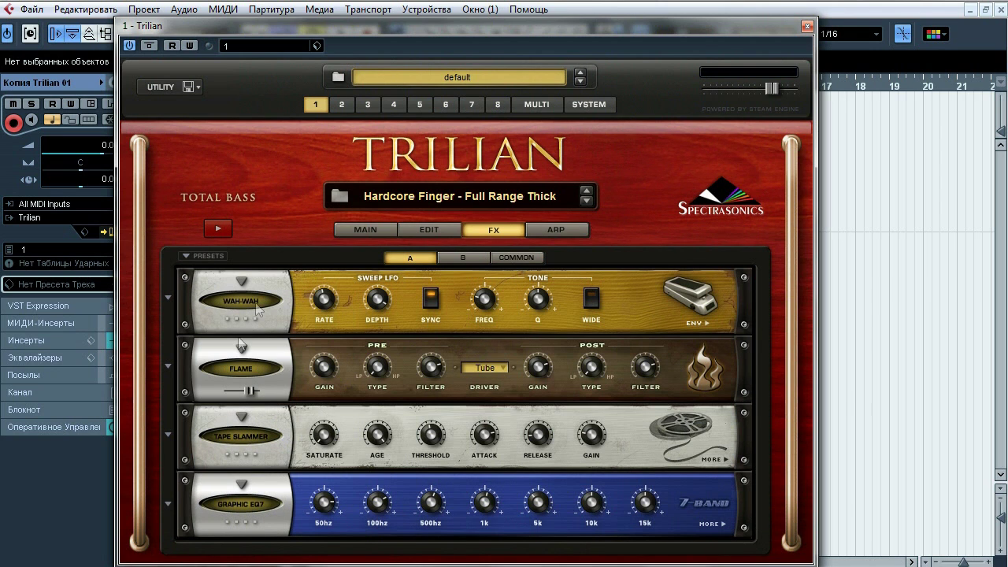
left_click(364, 230)
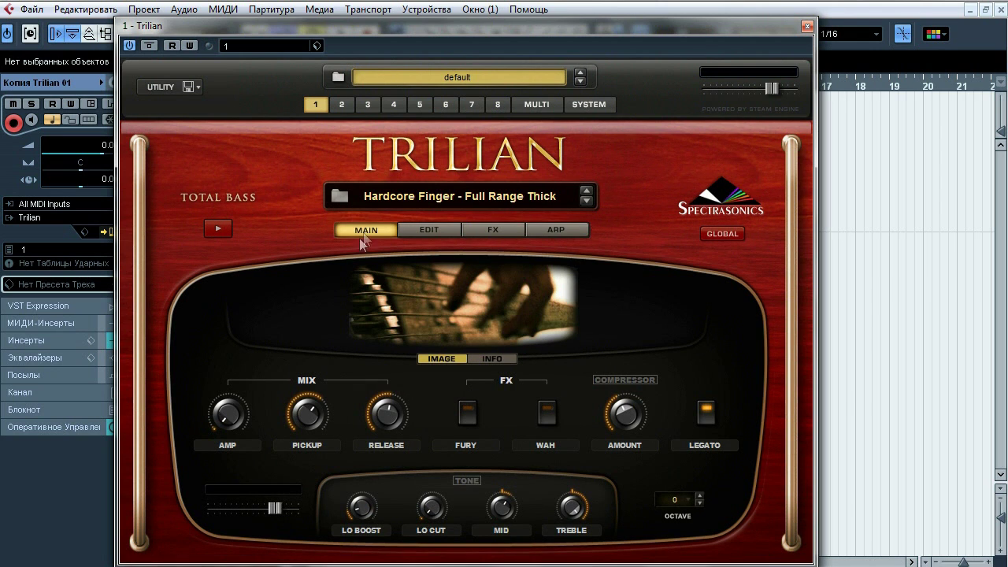
mouse_move(241, 422)
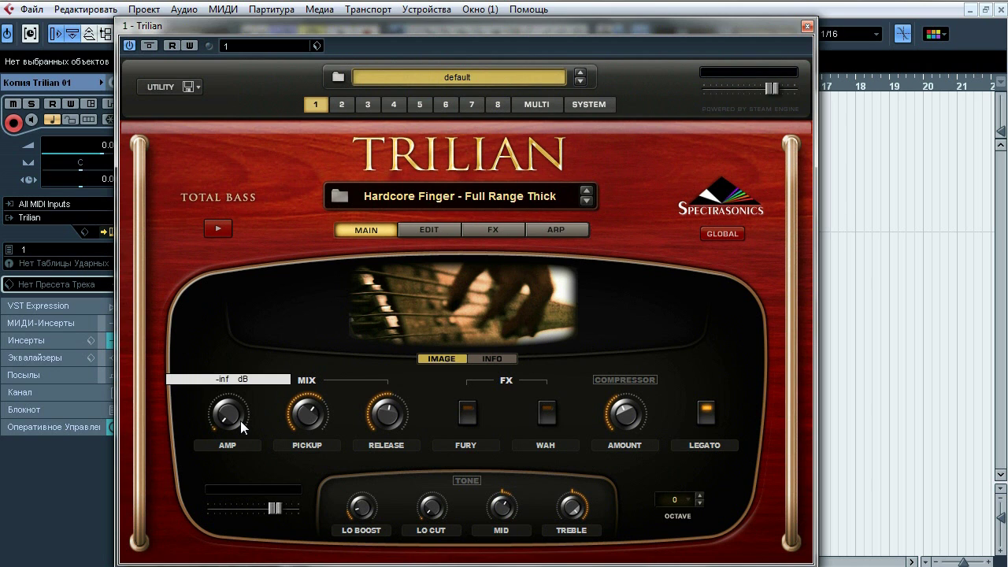
- Show the track's inserts and open the keFIR editor, moving its window down and left
mouse_move(303, 414)
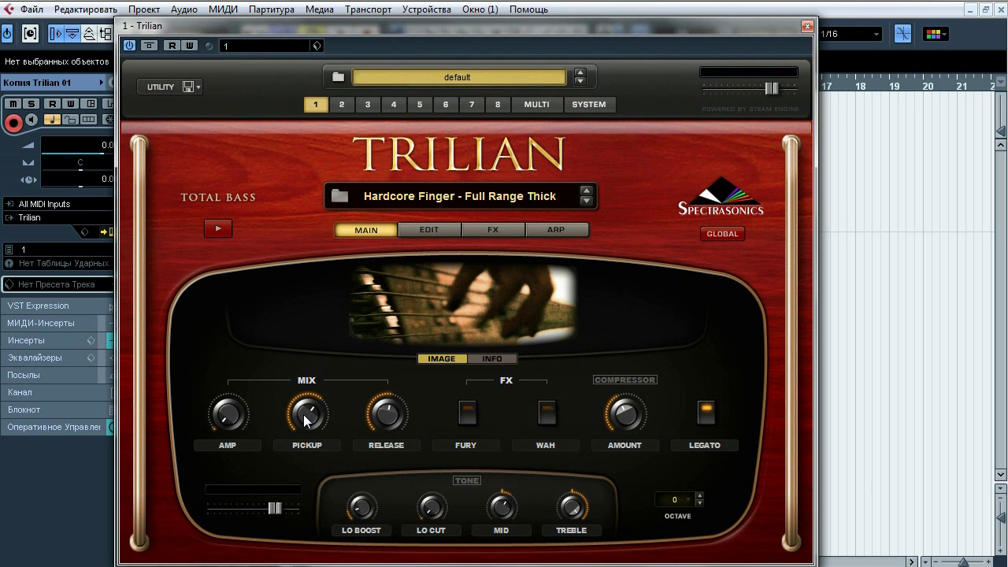
left_click(52, 333)
left_click(52, 337)
left_click(37, 153)
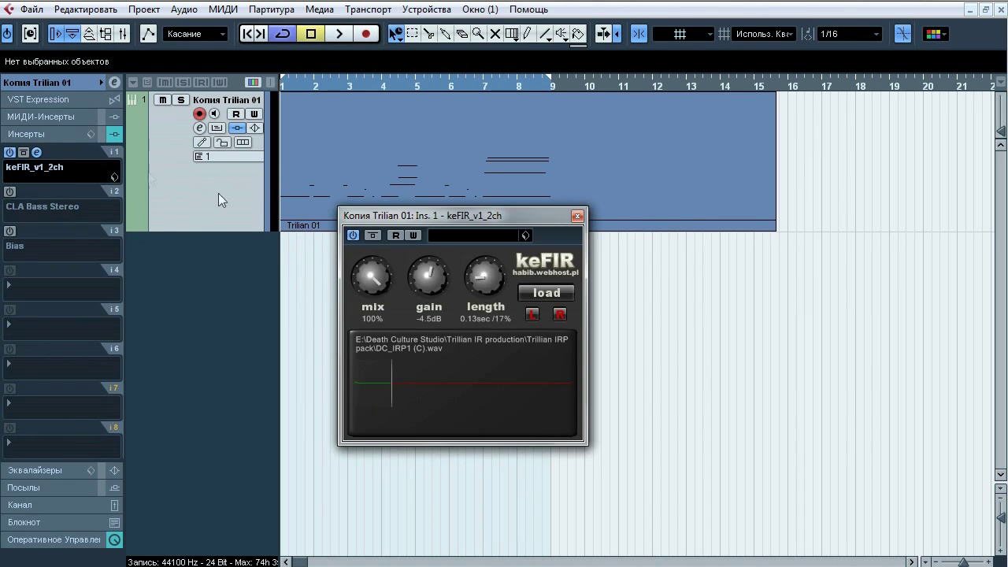
left_click_drag(376, 222, 355, 255)
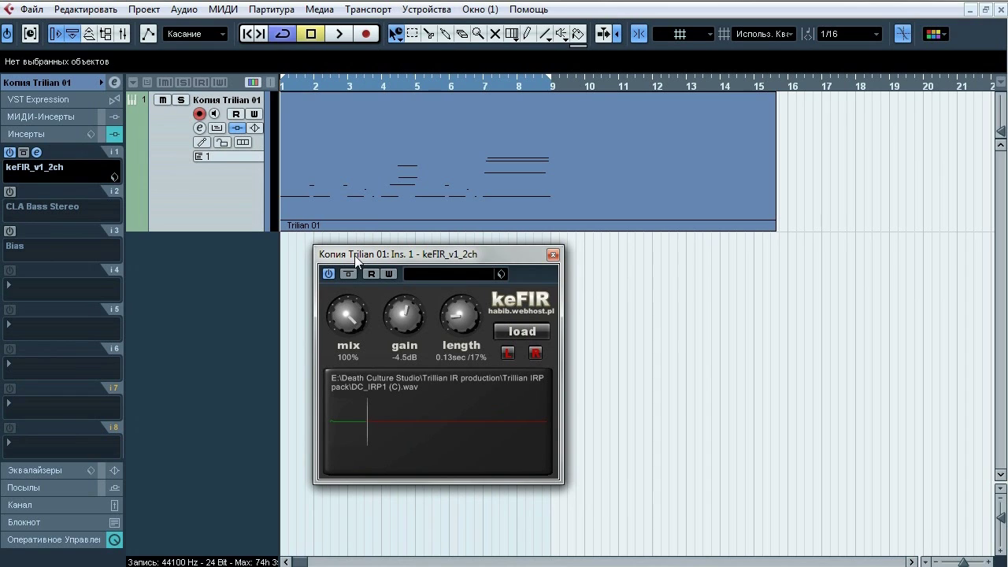
- Play the bass while switching keFIR (DC_IRP1 (C).wav) in and out, then stop playback
left_click(349, 274)
key("space")
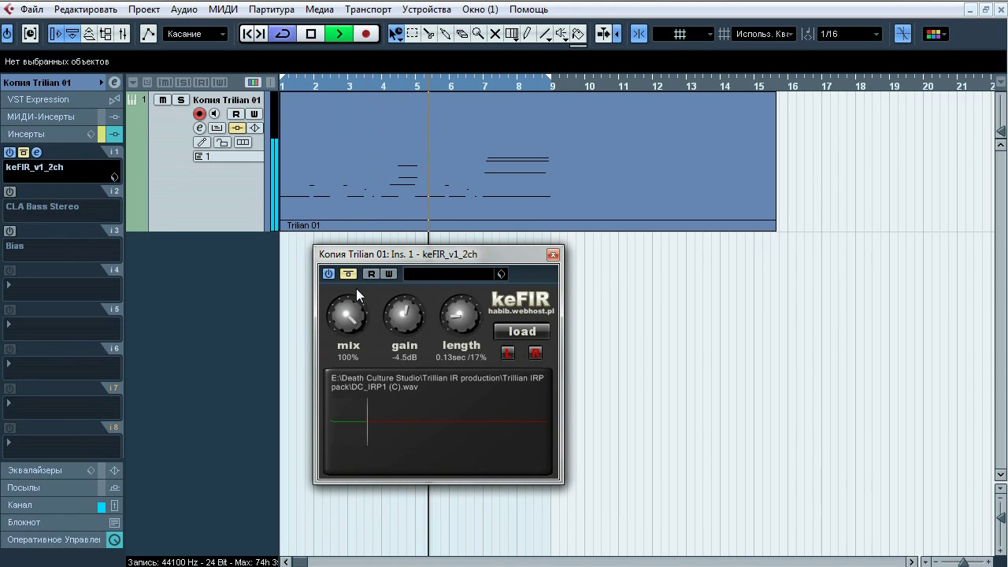
left_click(352, 274)
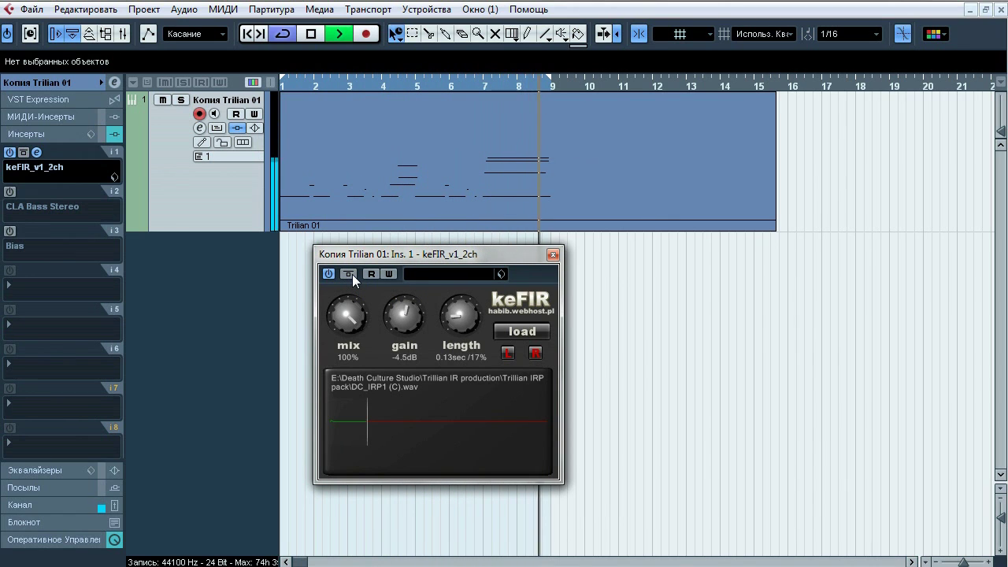
left_click(352, 274)
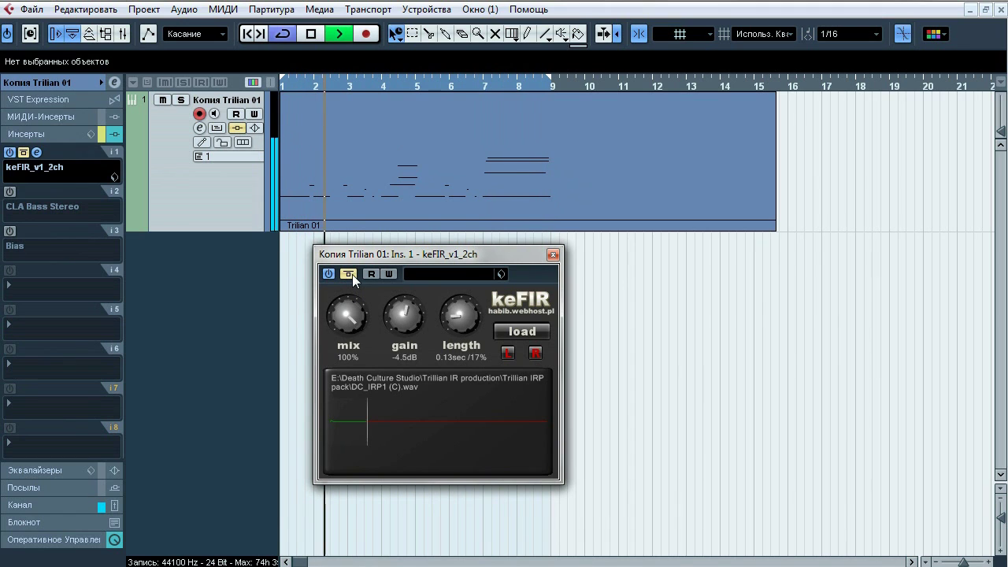
left_click(352, 274)
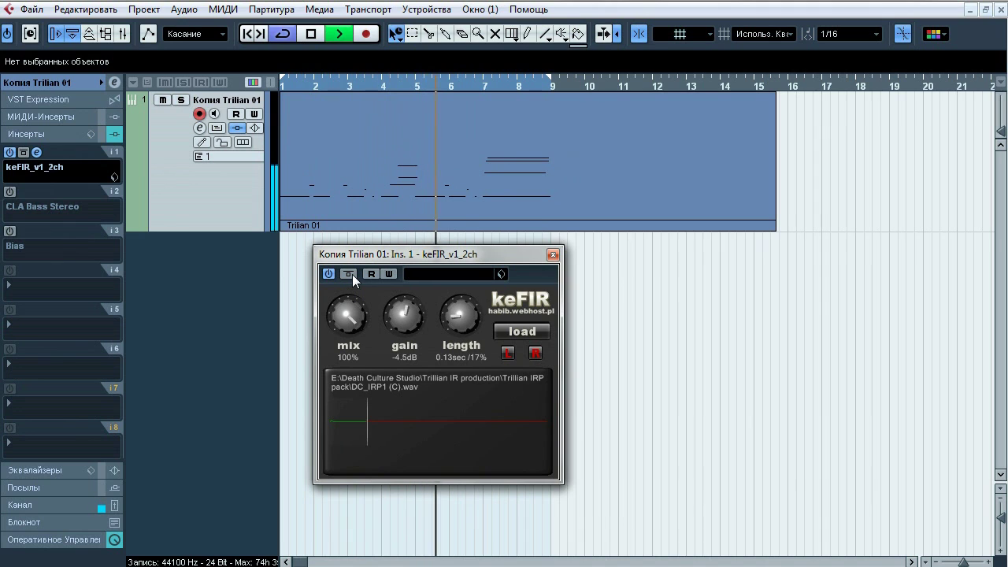
left_click(352, 274)
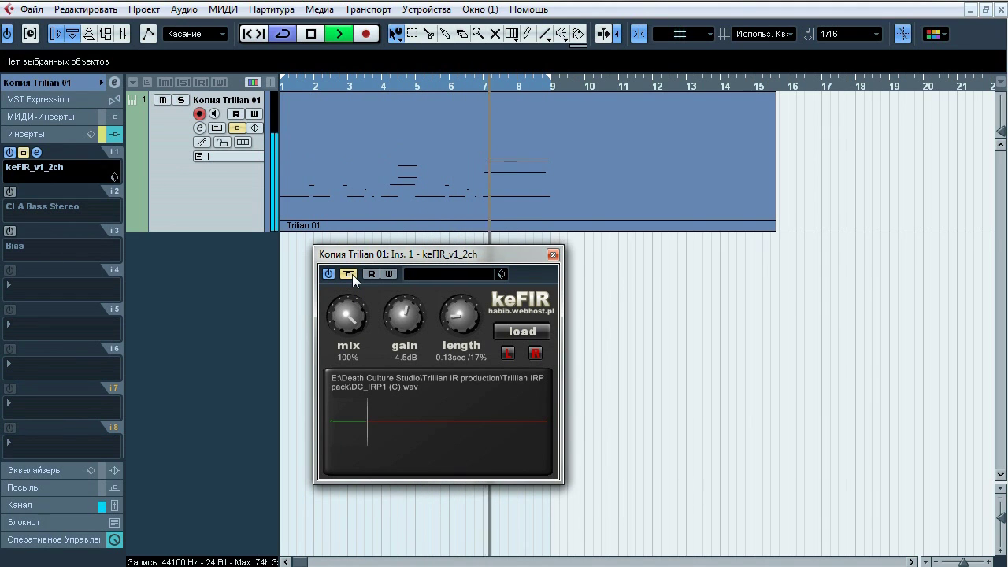
left_click(351, 274)
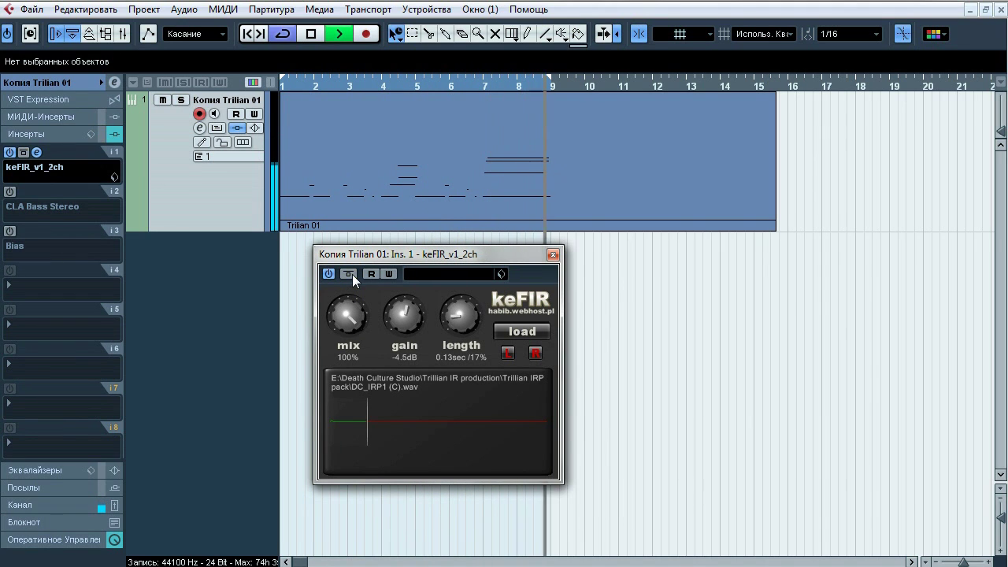
key("space")
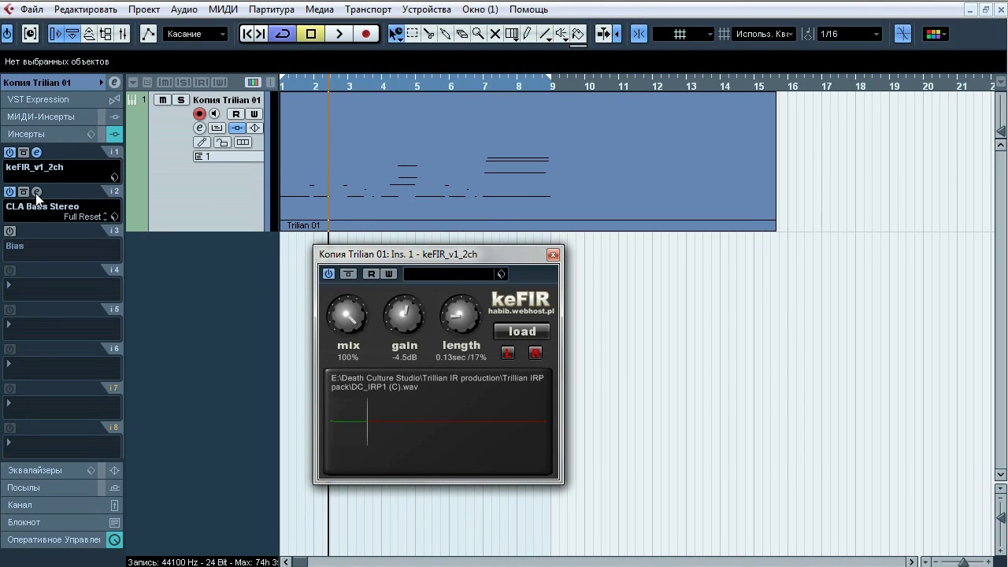
- Play the bass through CLA Bass Stereo, toggling keFIR bypass several times, then close CLA Bass
left_click(36, 192)
key("space")
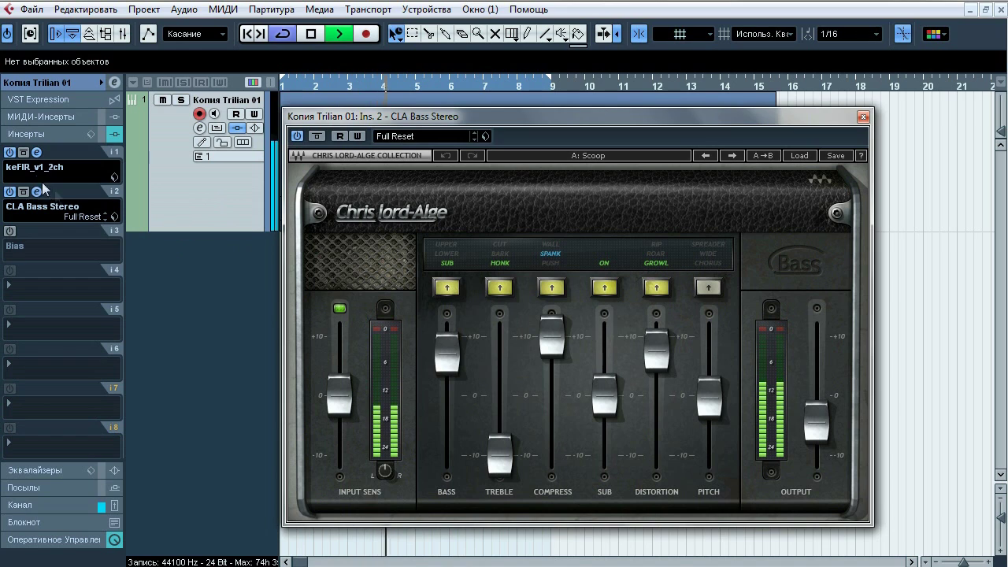
left_click(24, 153)
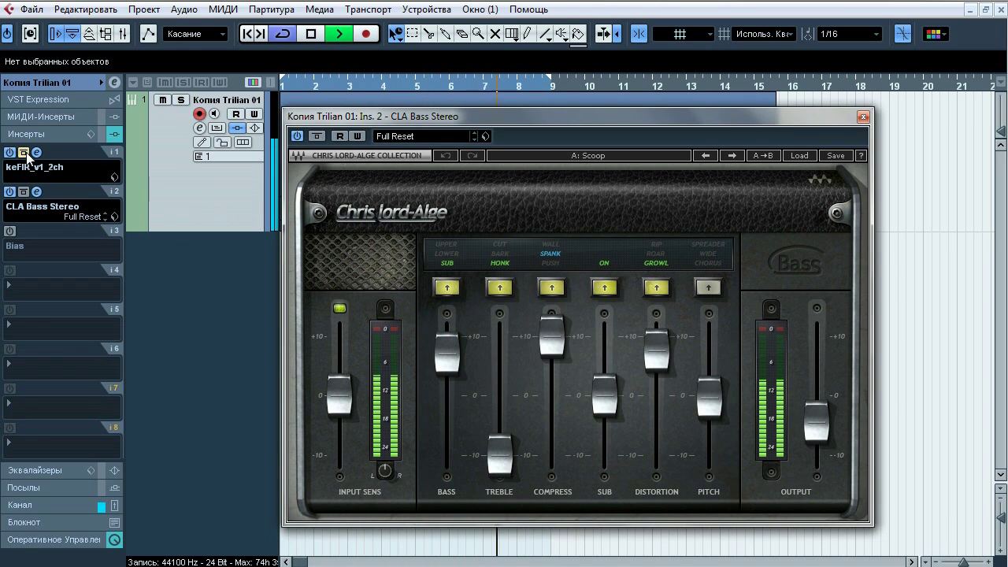
left_click(24, 153)
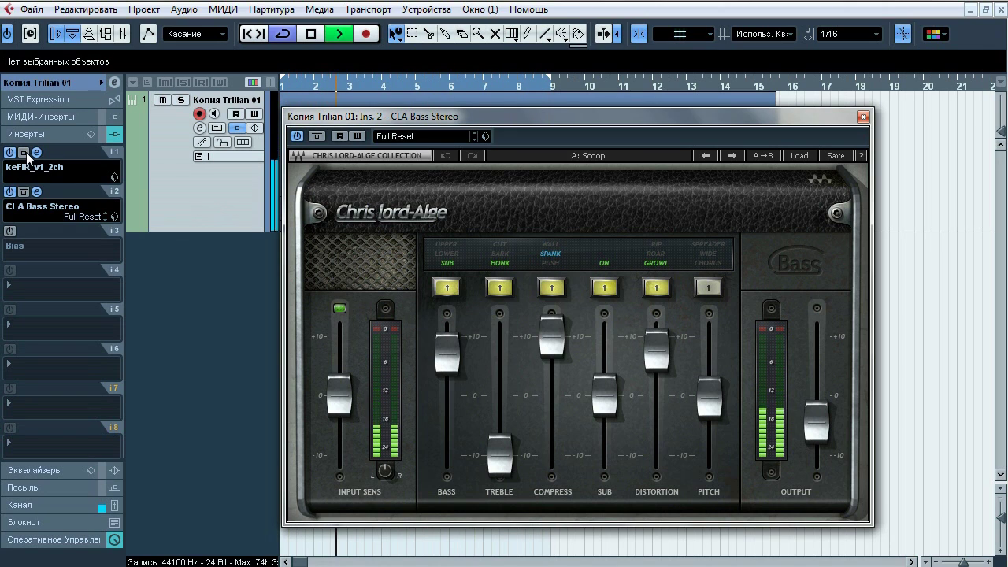
left_click(24, 153)
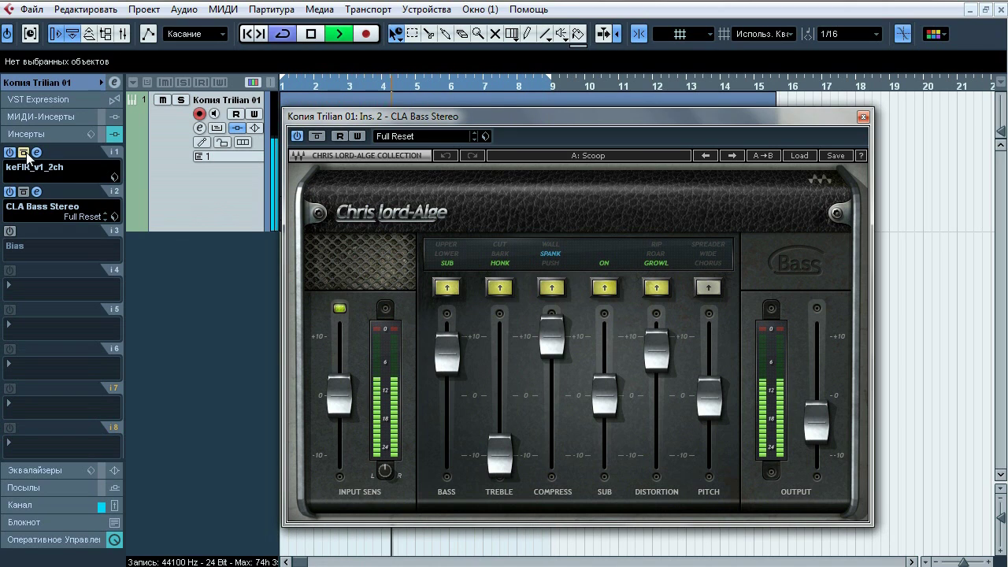
left_click(24, 152)
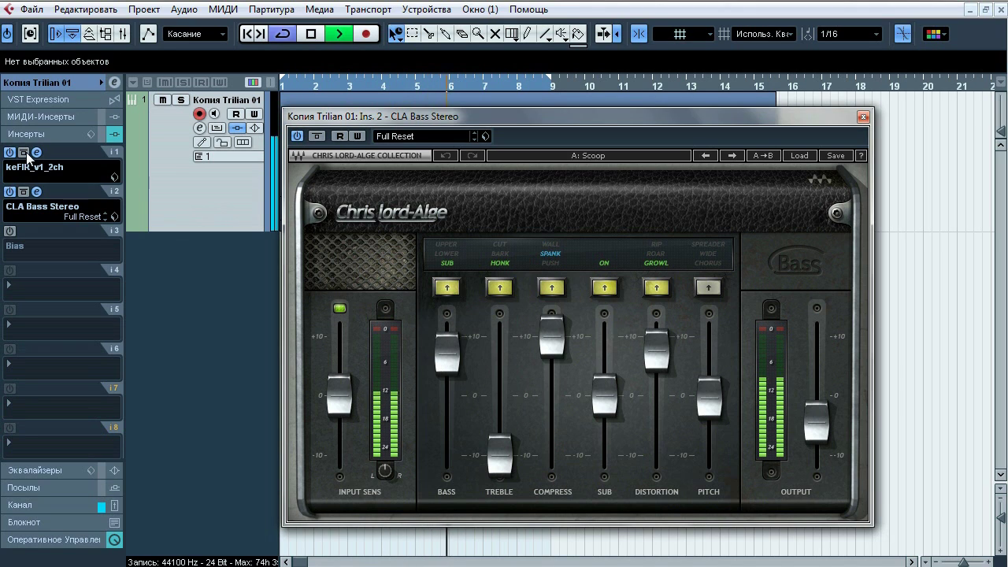
left_click(23, 153)
left_click(23, 153)
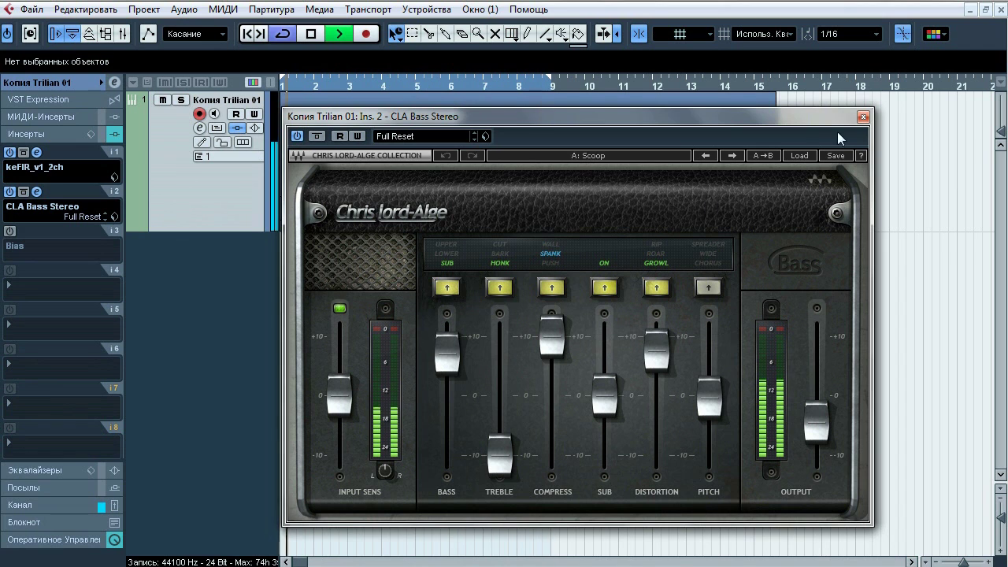
left_click(863, 116)
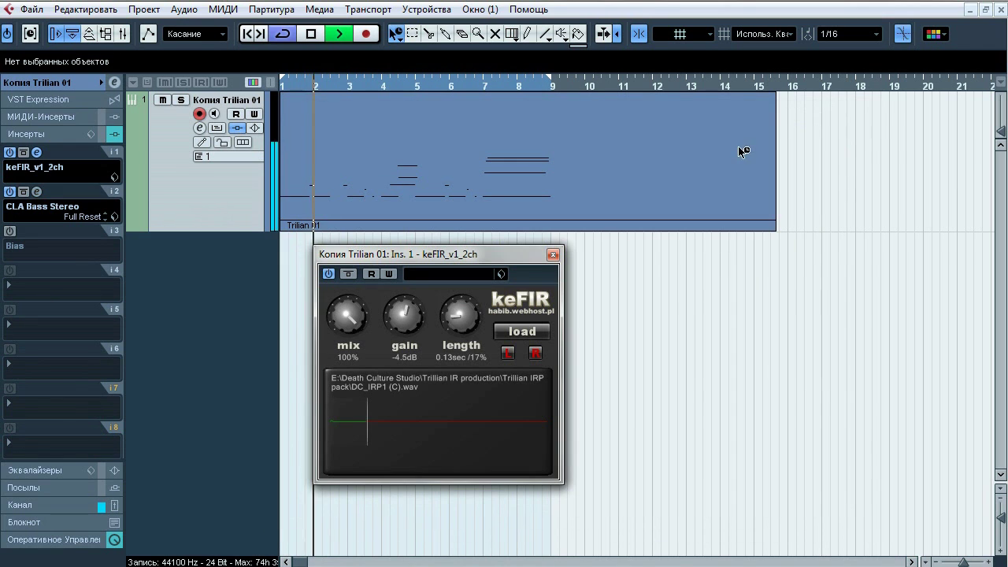
- Switch CLA Bass off and Bias on, view its Blue Line amp, then close the Bias and keFIR windows
left_click(9, 192)
left_click(10, 230)
left_click(36, 231)
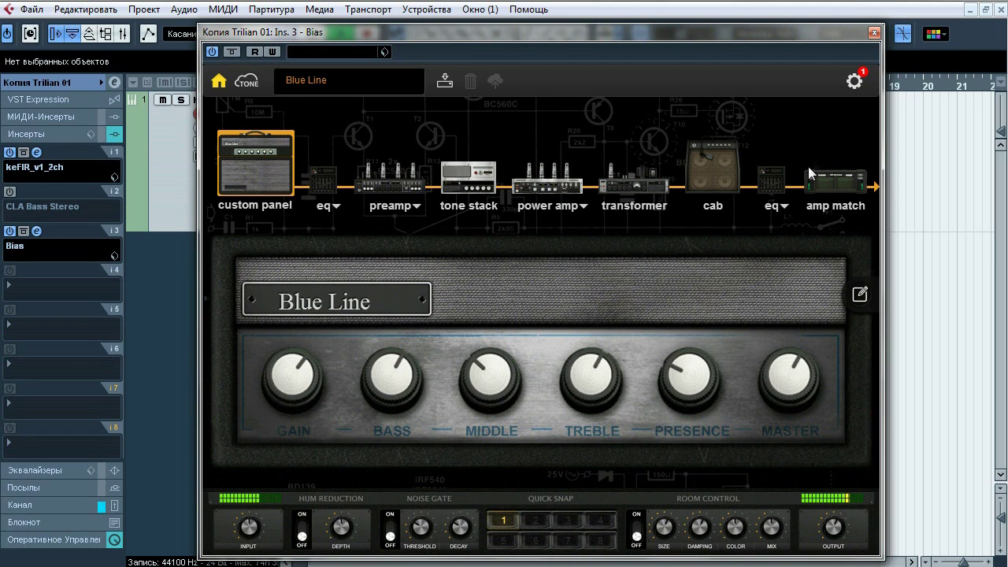
left_click(874, 33)
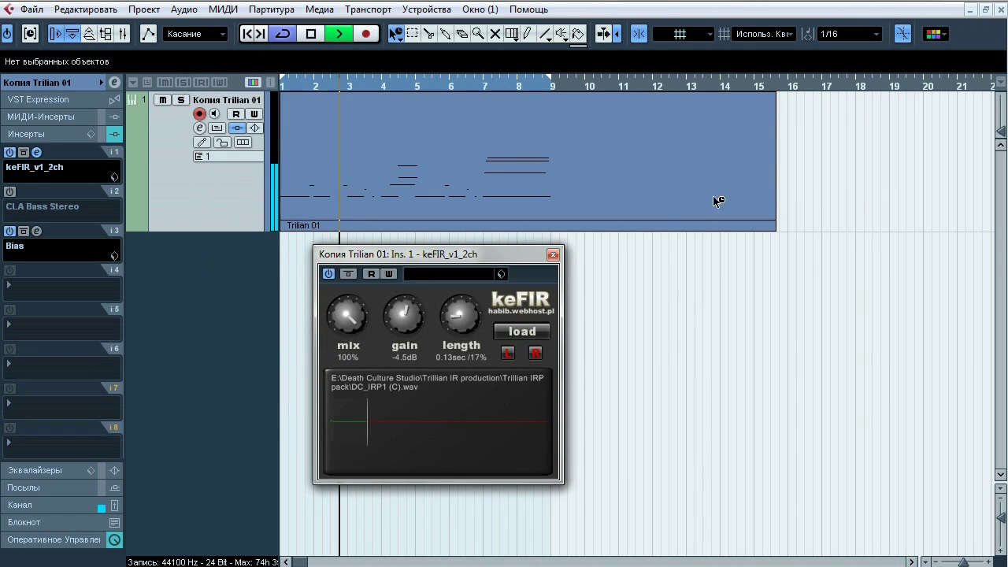
left_click(556, 255)
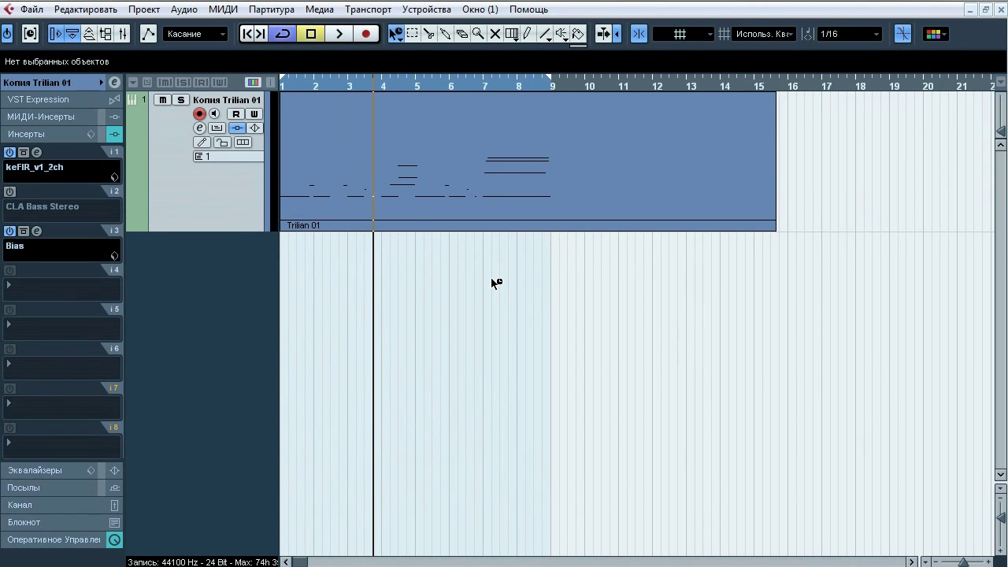
- Open the Trilian 01 part for editing and bring up the keFIR insert editor, bypassed
double_click(491, 167)
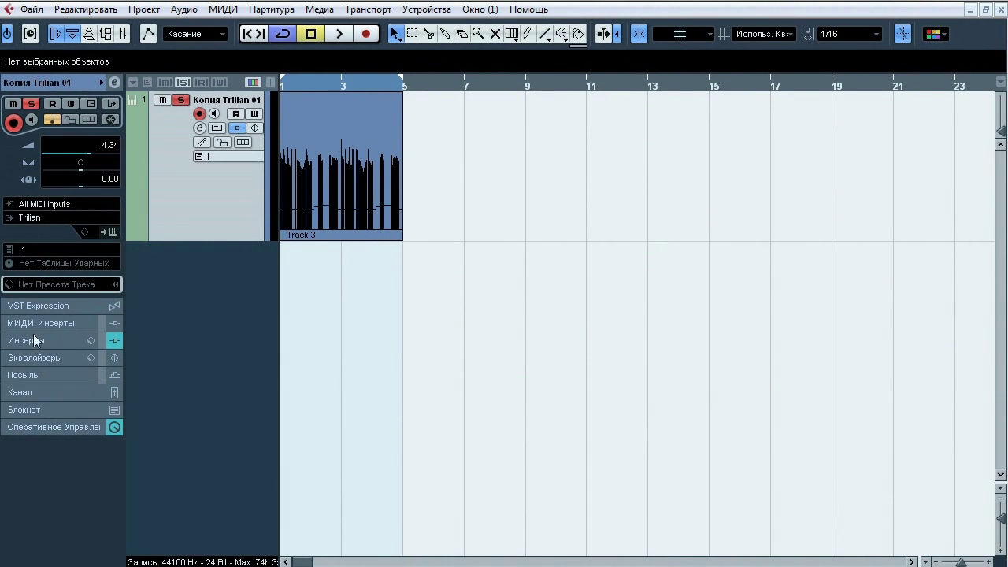
left_click(38, 342)
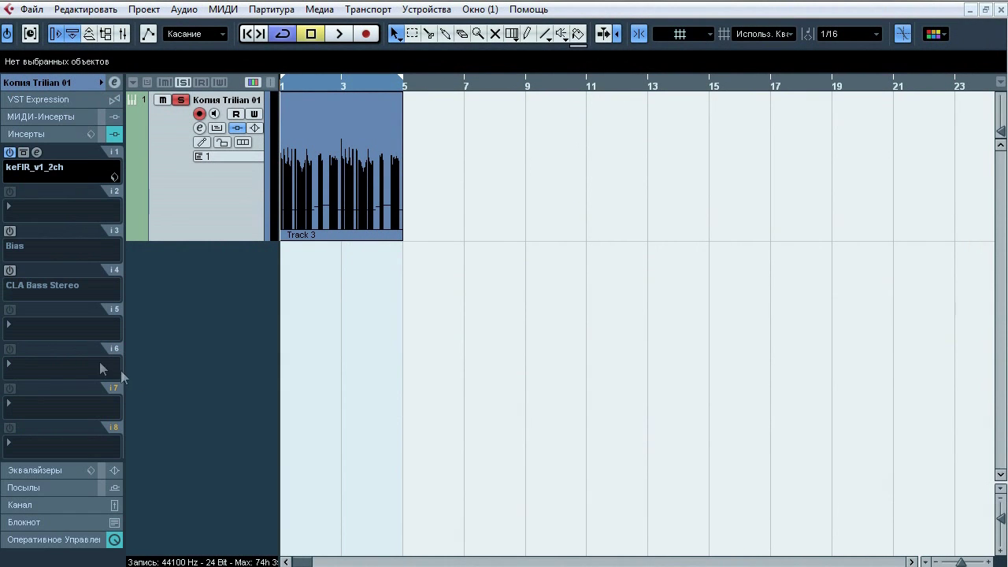
left_click(37, 153)
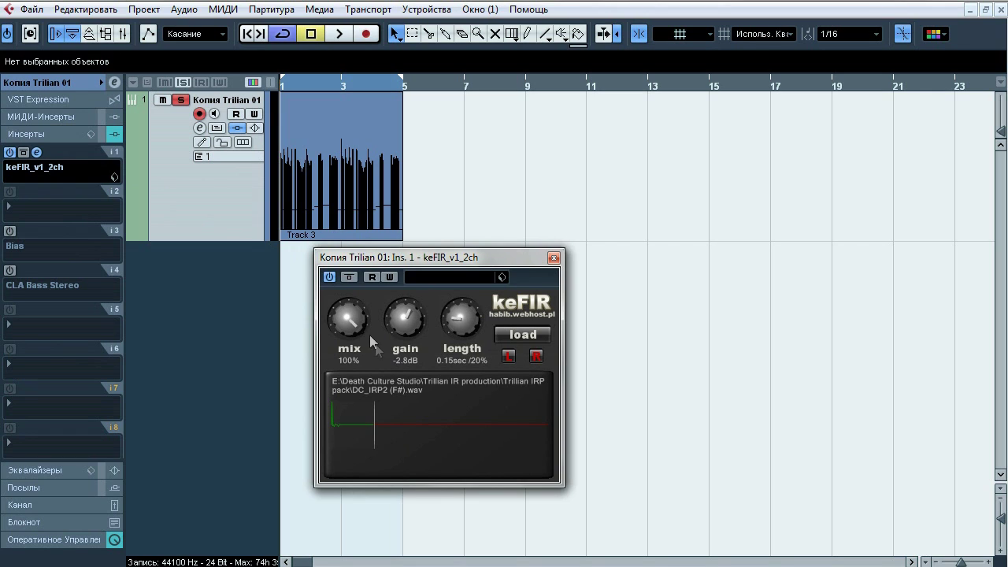
left_click(349, 277)
- Play Track 3 while switching keFIR (DC_IRP2 (F#).wav) in and out, then stop and close keFIR
key("space")
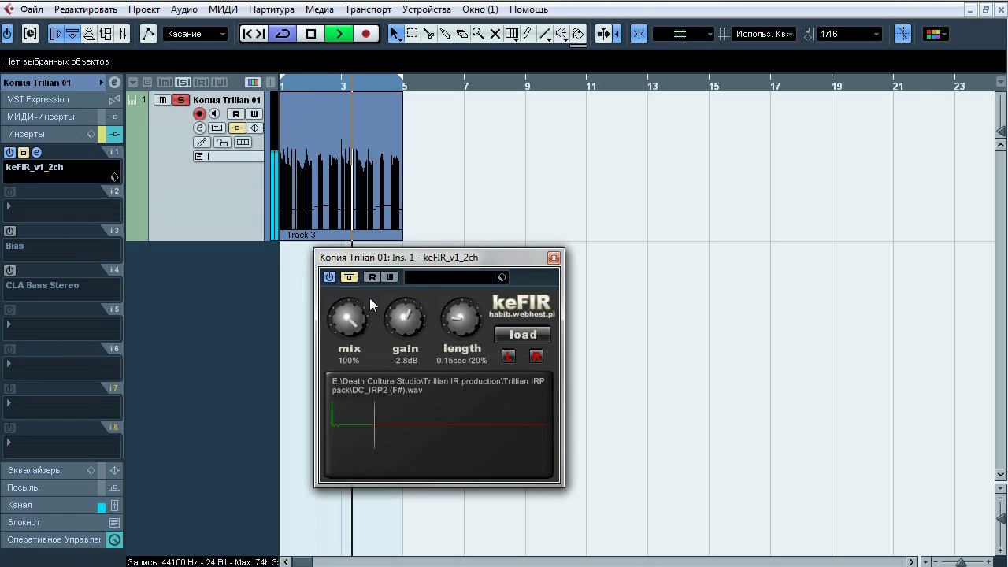
left_click(350, 277)
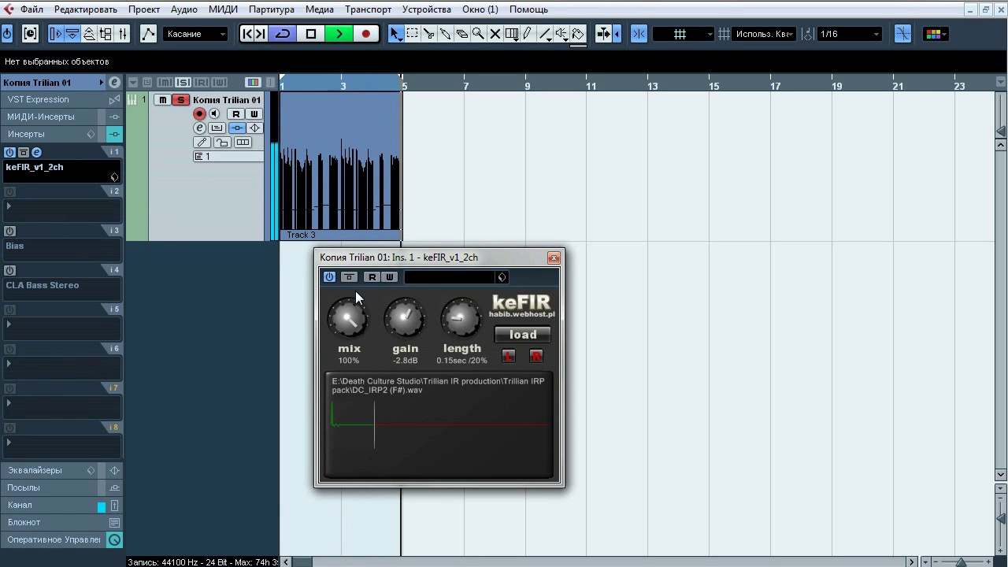
left_click(349, 279)
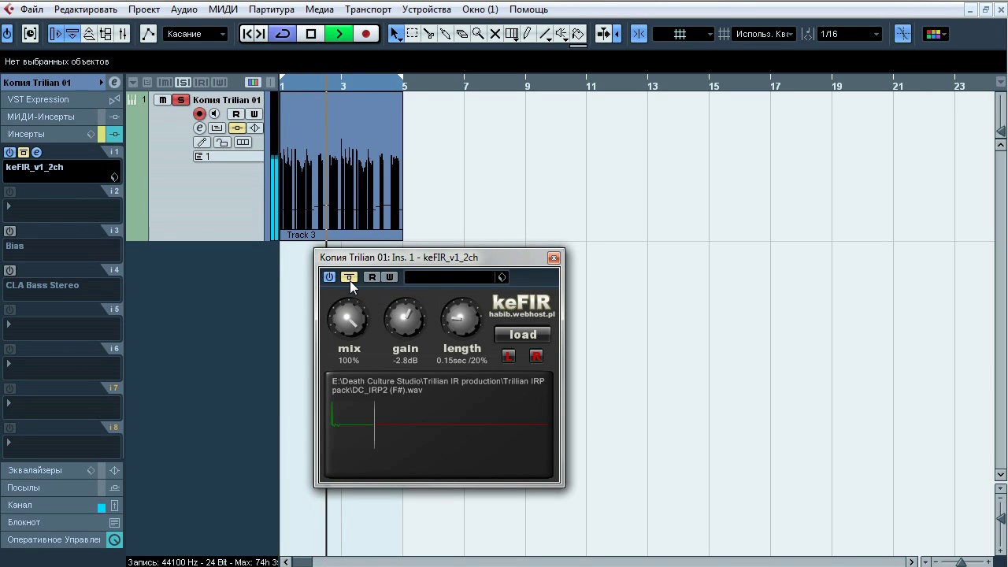
left_click(349, 277)
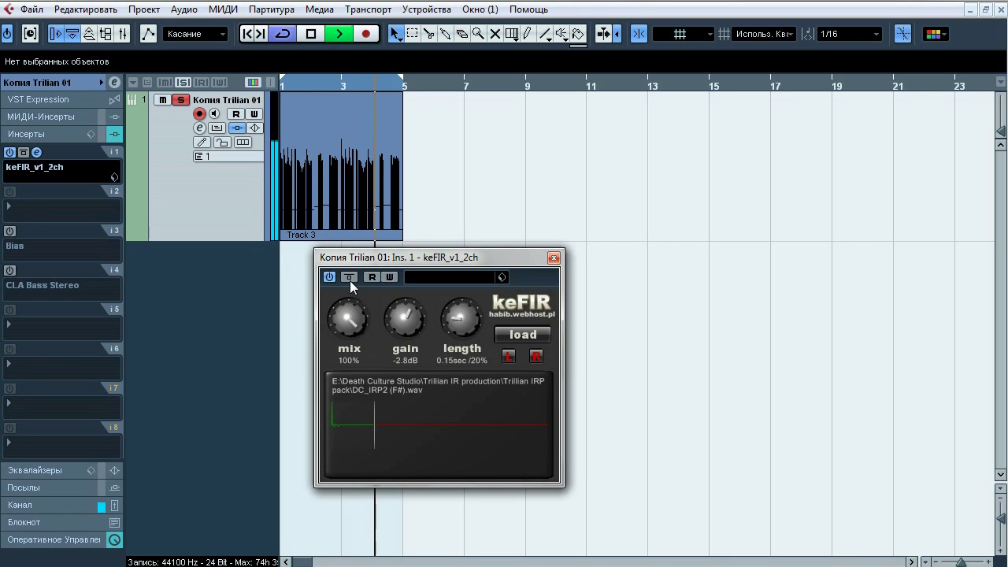
left_click(349, 279)
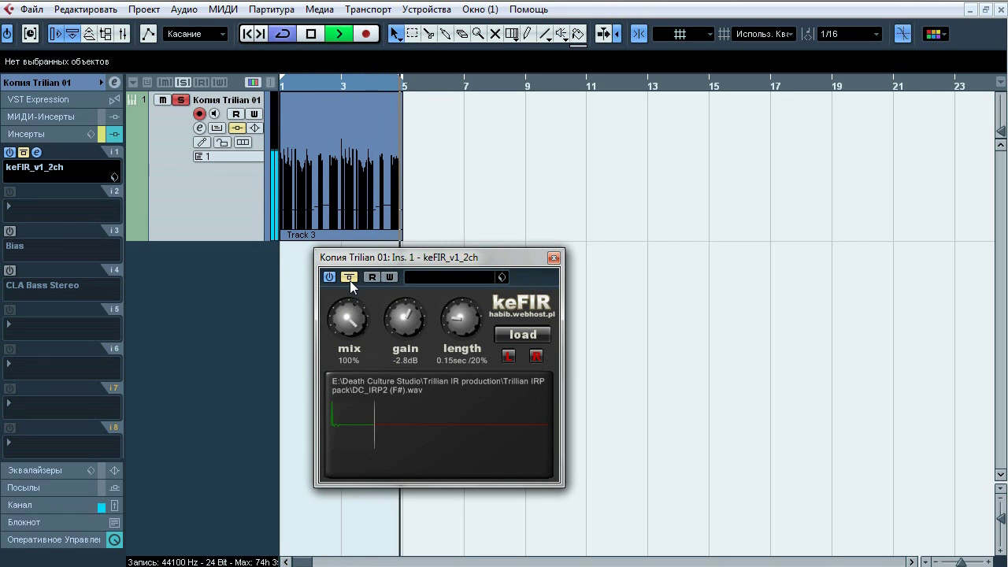
left_click(350, 278)
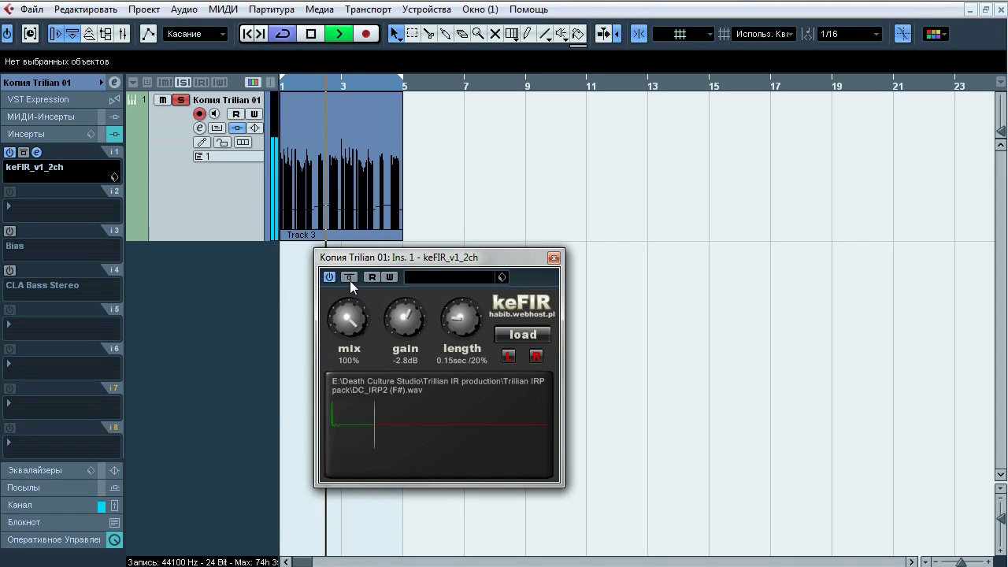
left_click(349, 277)
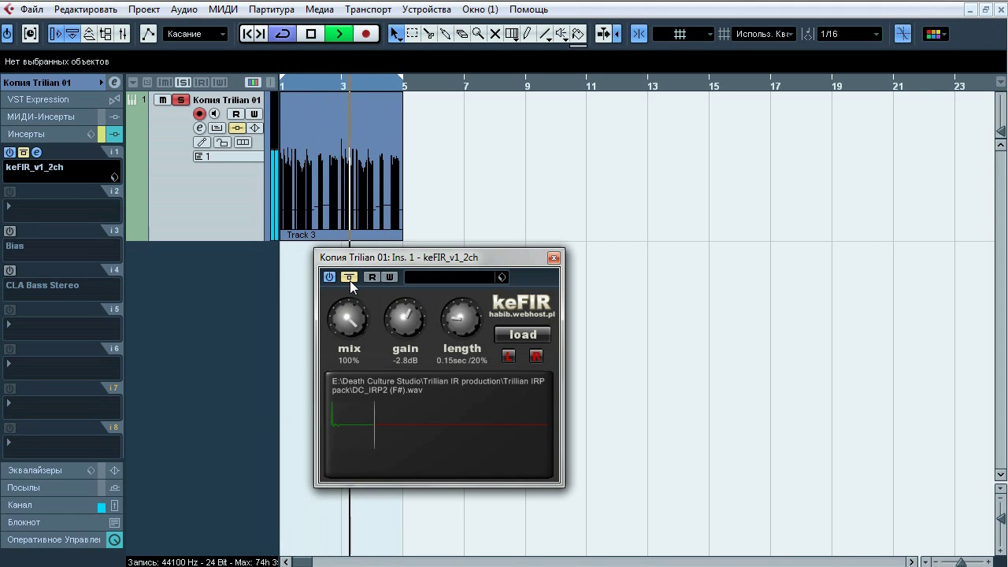
left_click(349, 277)
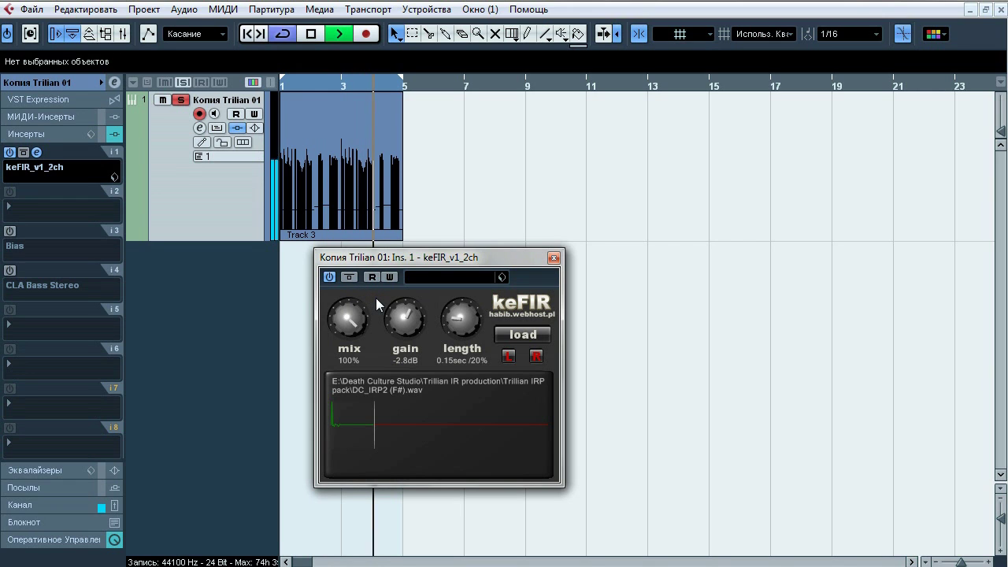
key("space")
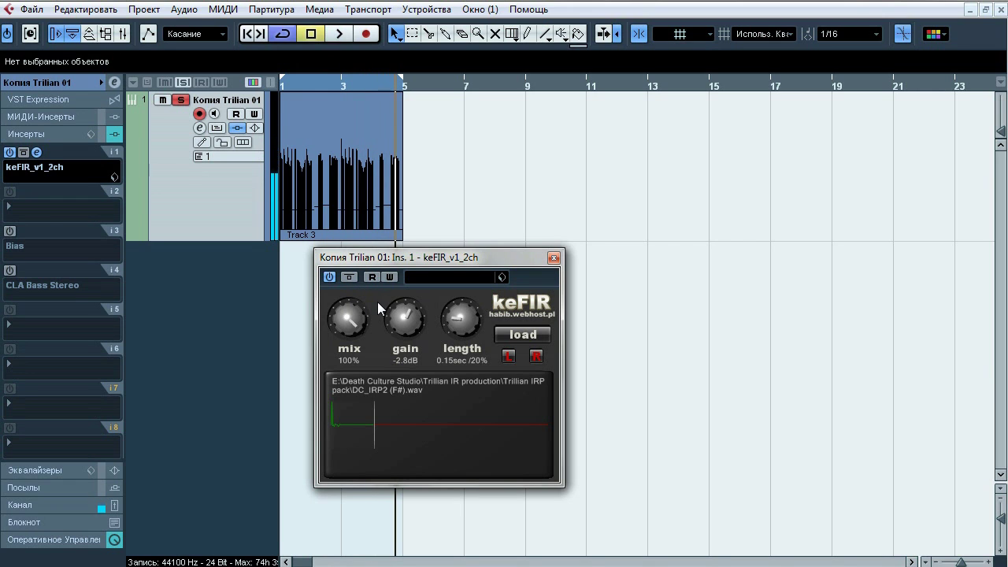
left_click(553, 258)
- Open Bias and bypass keFIR to hear the amp alone, then close Bias and power its insert off
left_click(36, 231)
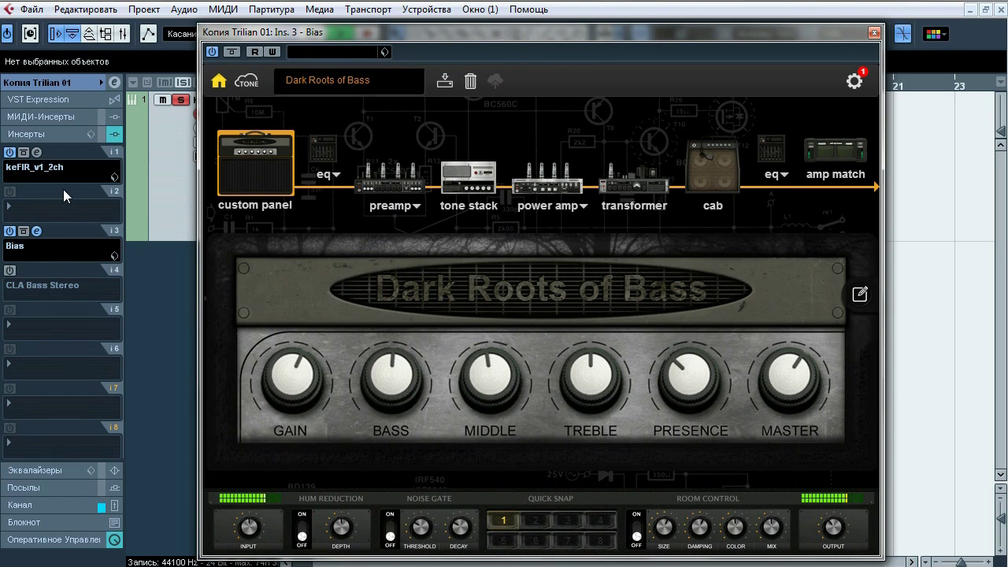
left_click(22, 153)
left_click(873, 32)
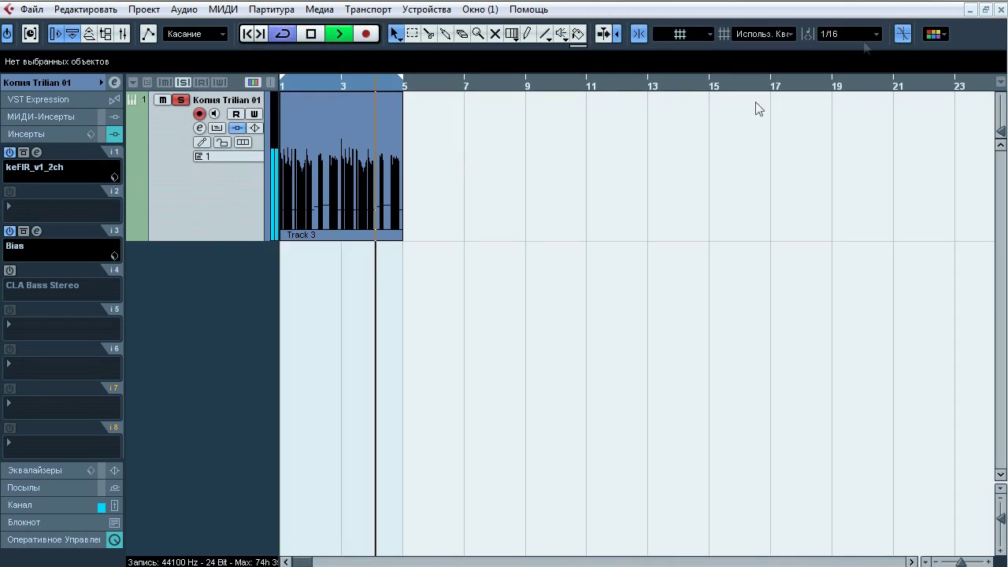
left_click(9, 231)
- Power on CLA Bass Stereo in slot 4, open its editor, and toggle keFIR bypass off and back on
left_click(10, 270)
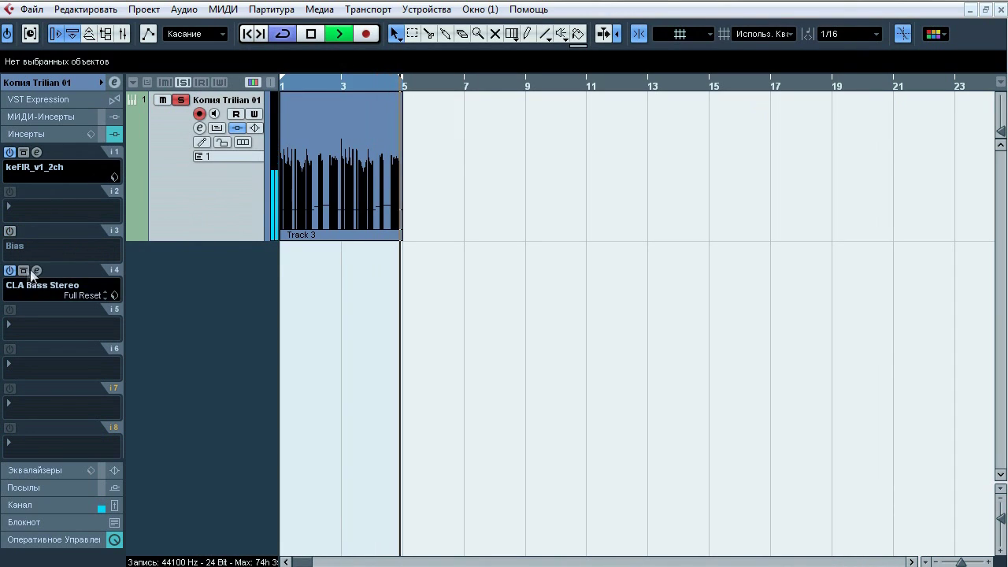
left_click(36, 270)
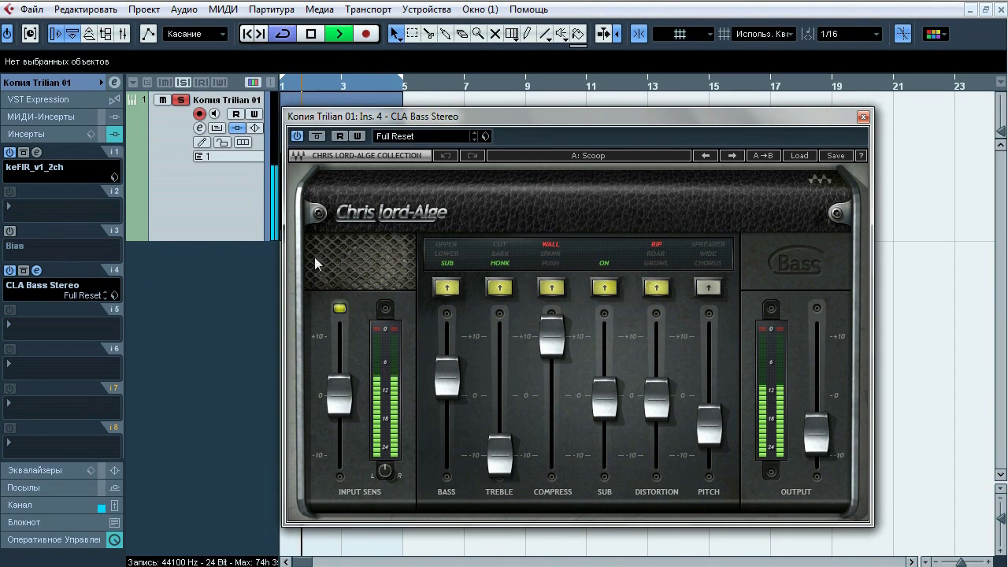
left_click(25, 154)
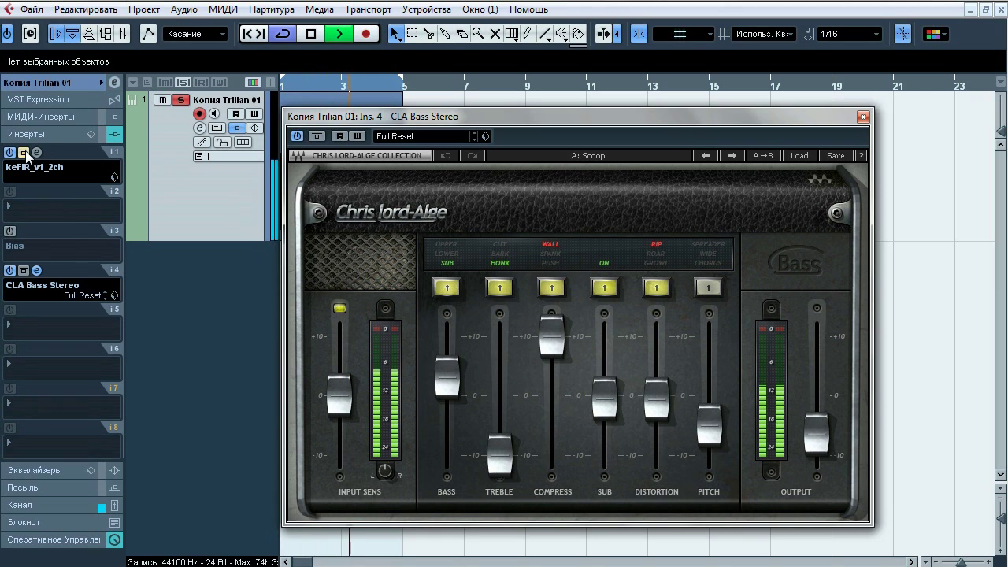
left_click(25, 154)
left_click(23, 153)
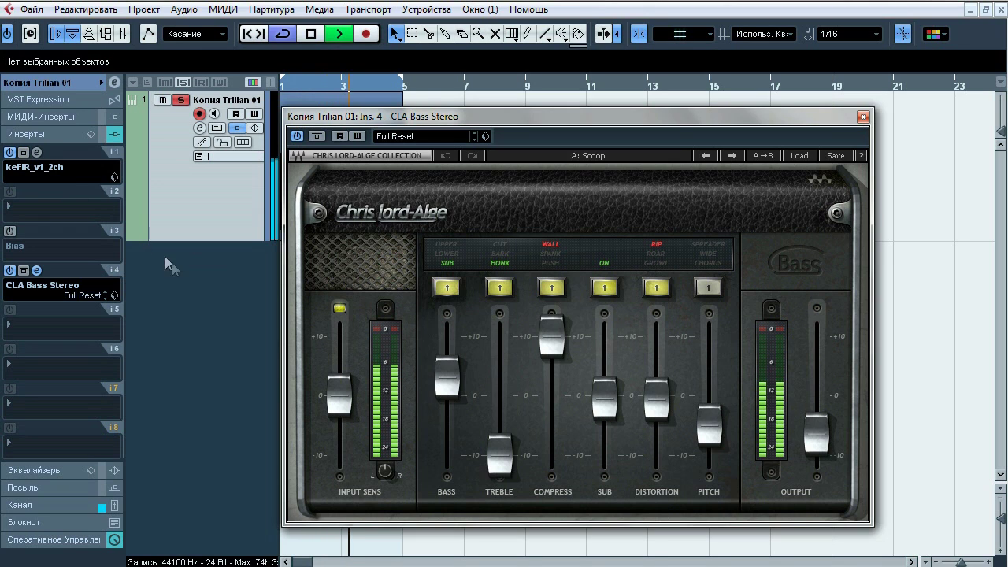
- Close CLA Bass, stop playback, open Track 3 in the Key Editor with a Velocity lane, and select the first note
left_click(863, 117)
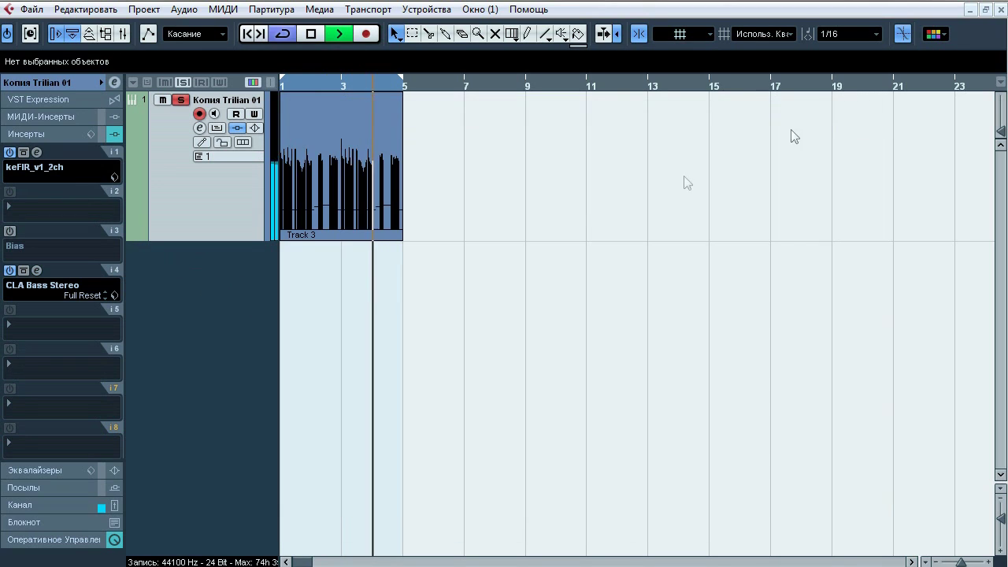
key("space")
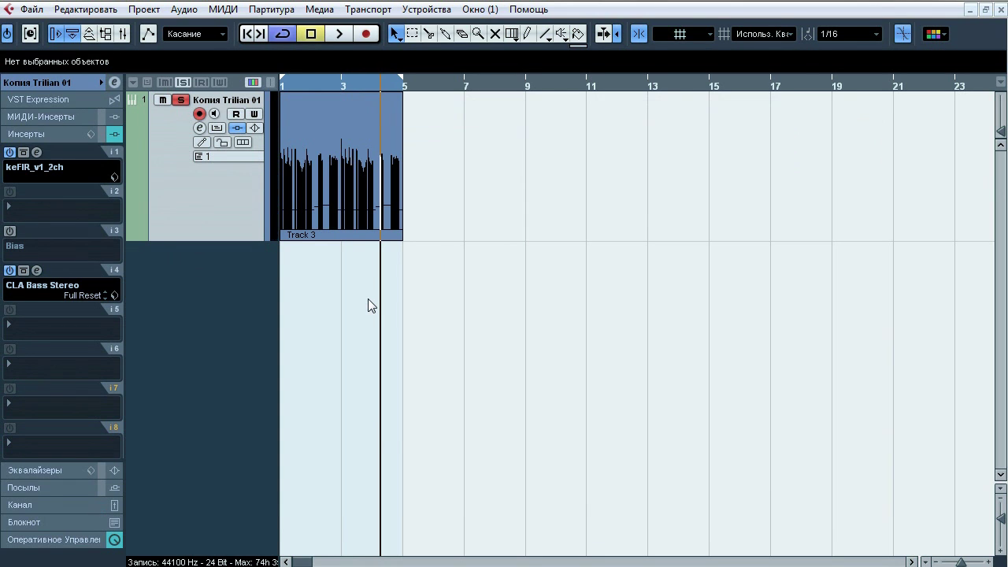
double_click(369, 179)
left_click(31, 332)
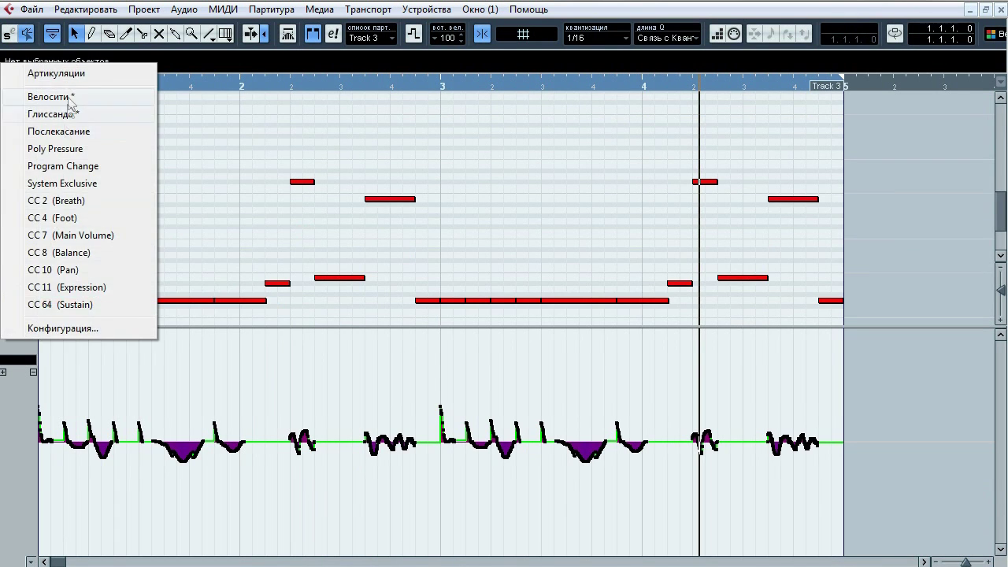
left_click(69, 98)
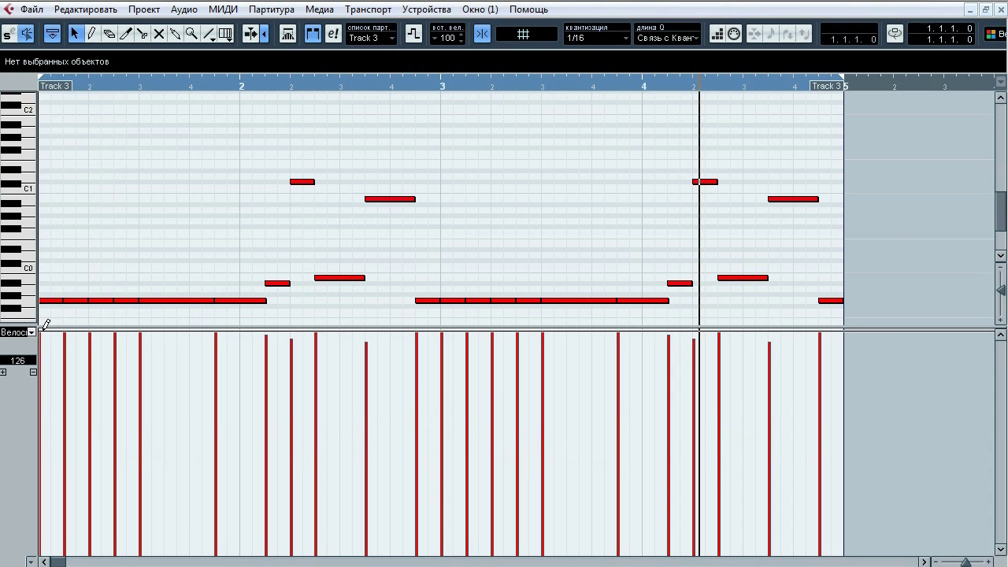
left_click(48, 302)
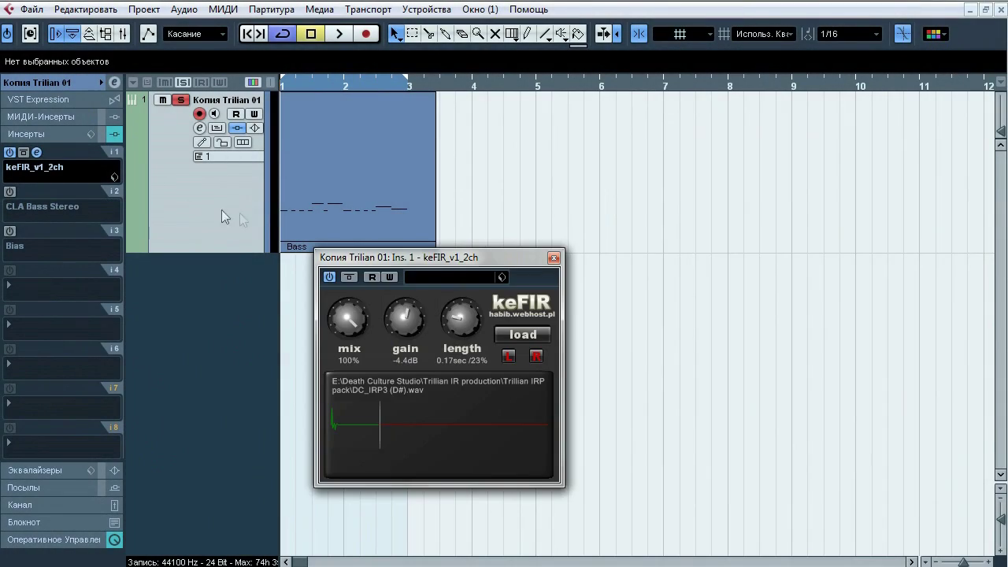
- Play the bass while switching keFIR DC_IRP3 (D#) in and out several times, then stop playback
left_click_drag(369, 253, 370, 236)
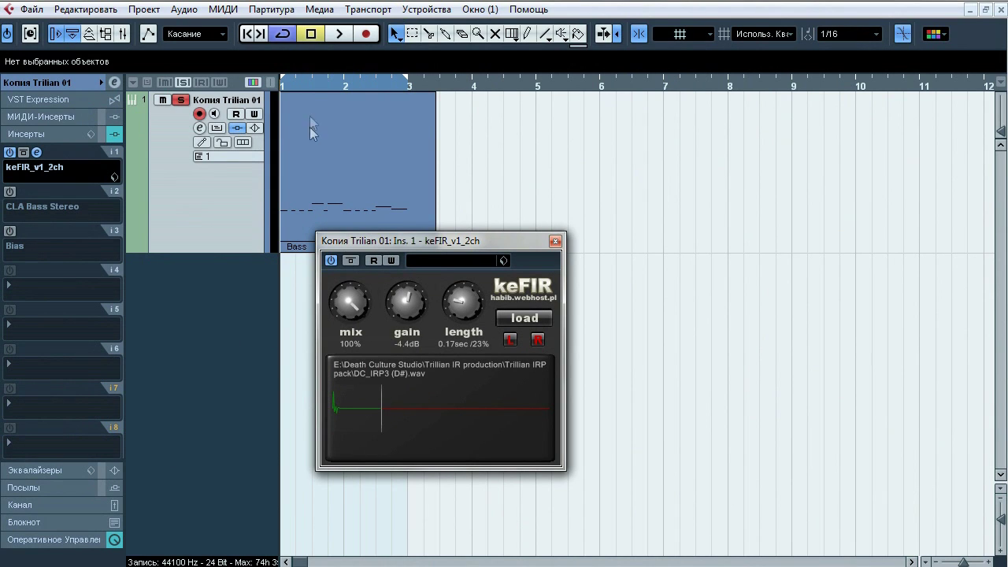
left_click(353, 261)
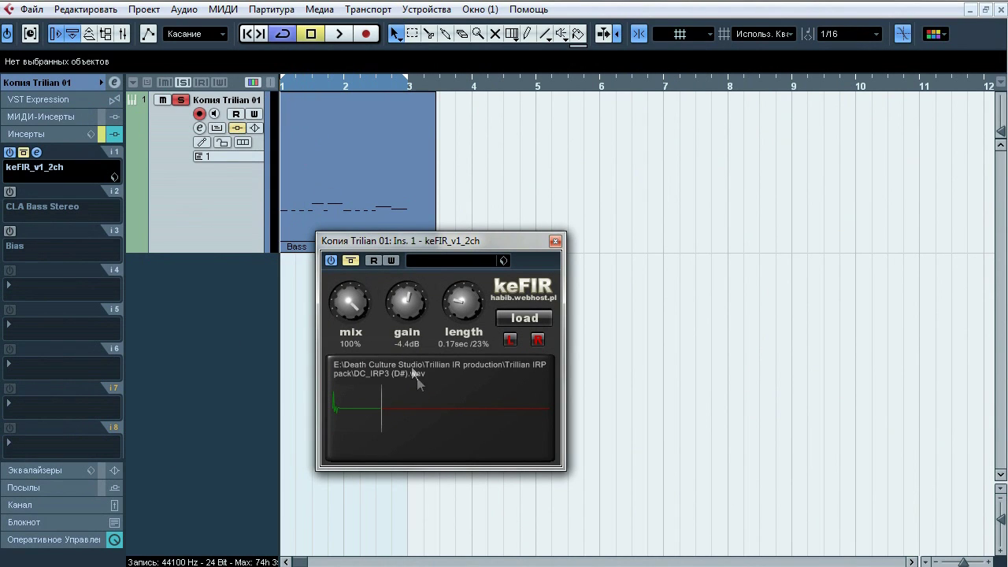
key("space")
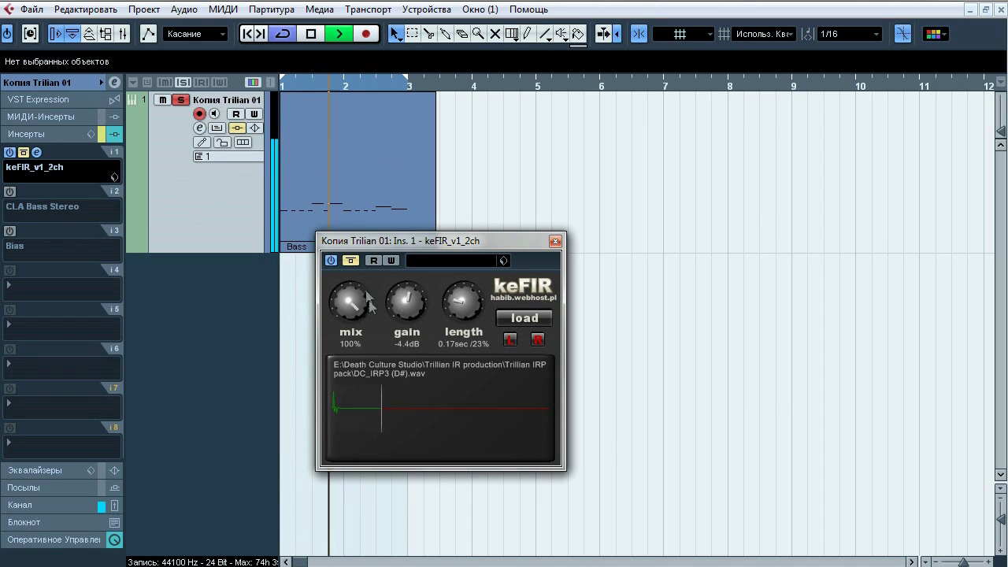
left_click(353, 260)
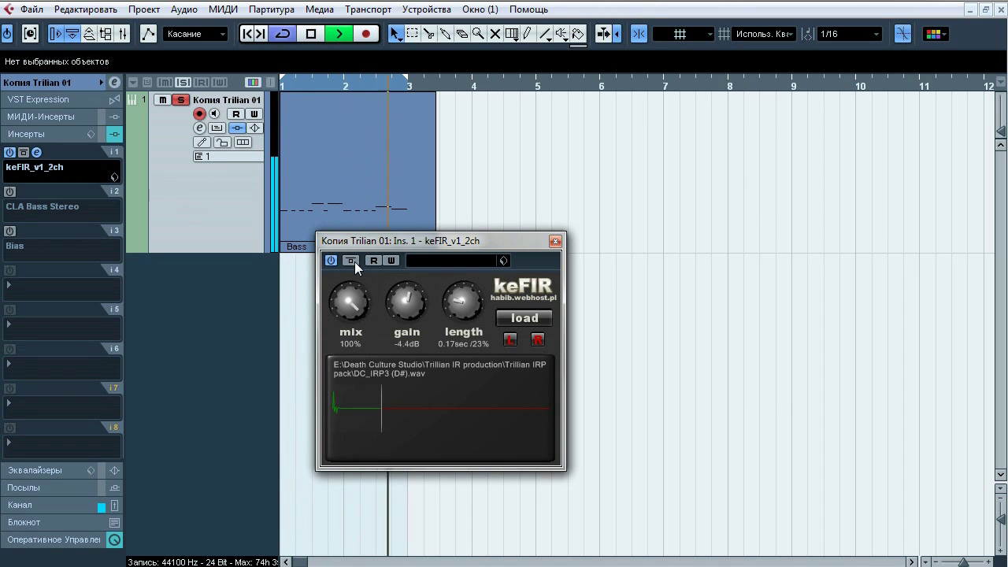
left_click(352, 261)
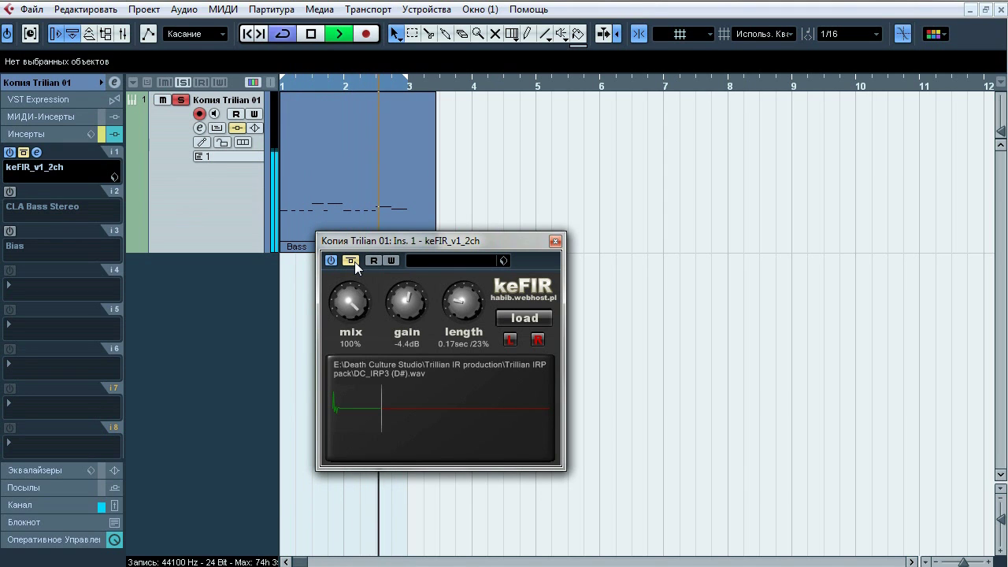
left_click(353, 261)
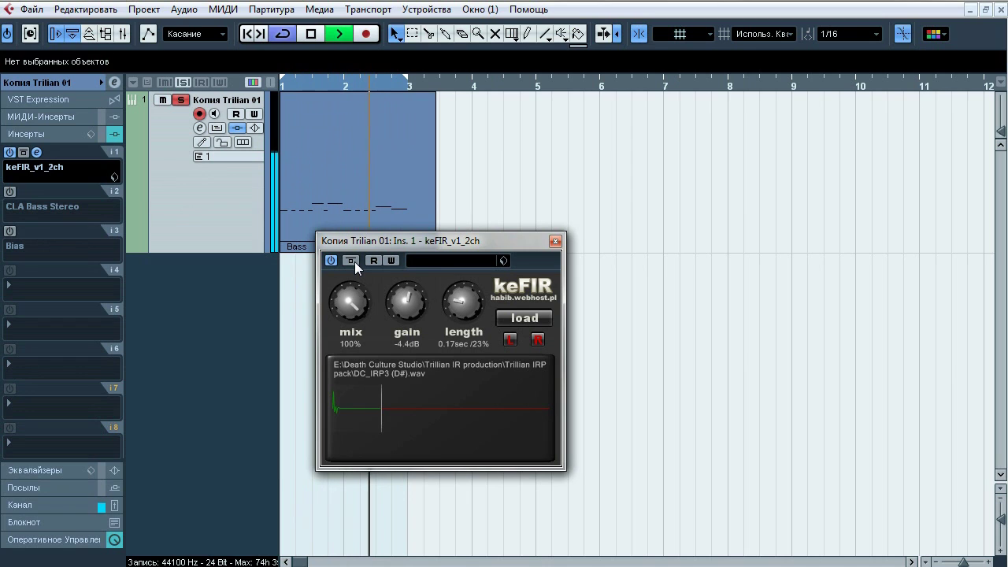
left_click(352, 261)
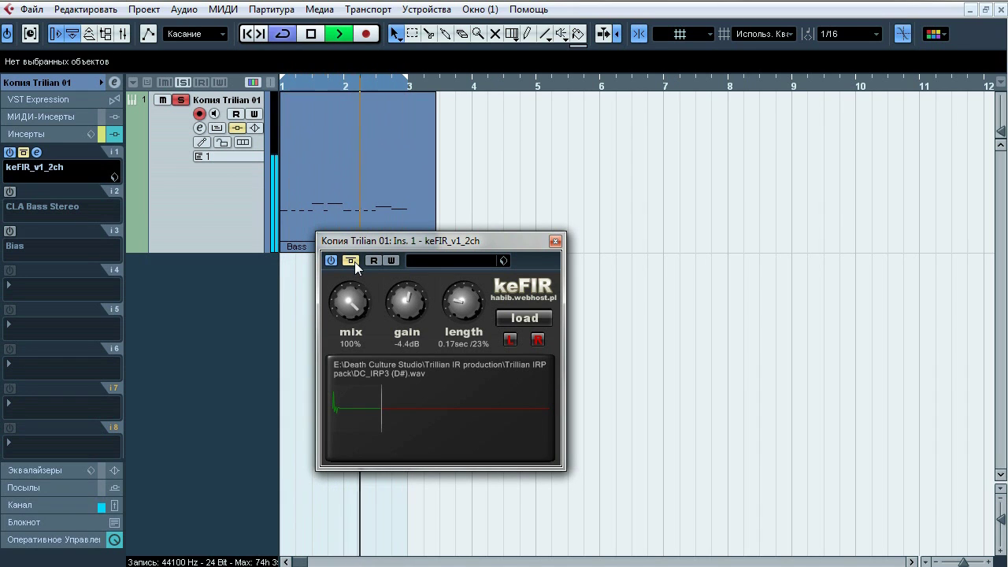
left_click(354, 262)
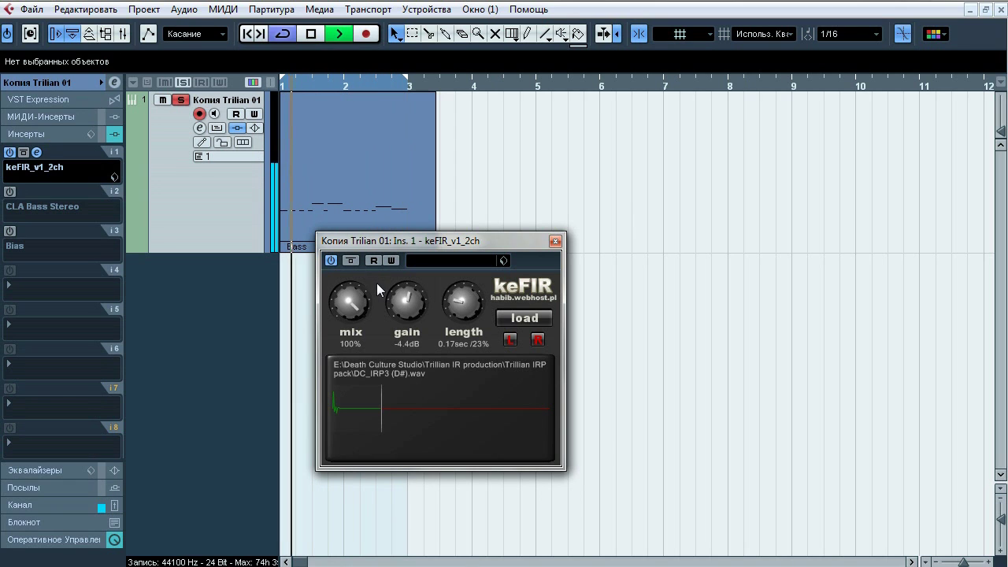
key("space")
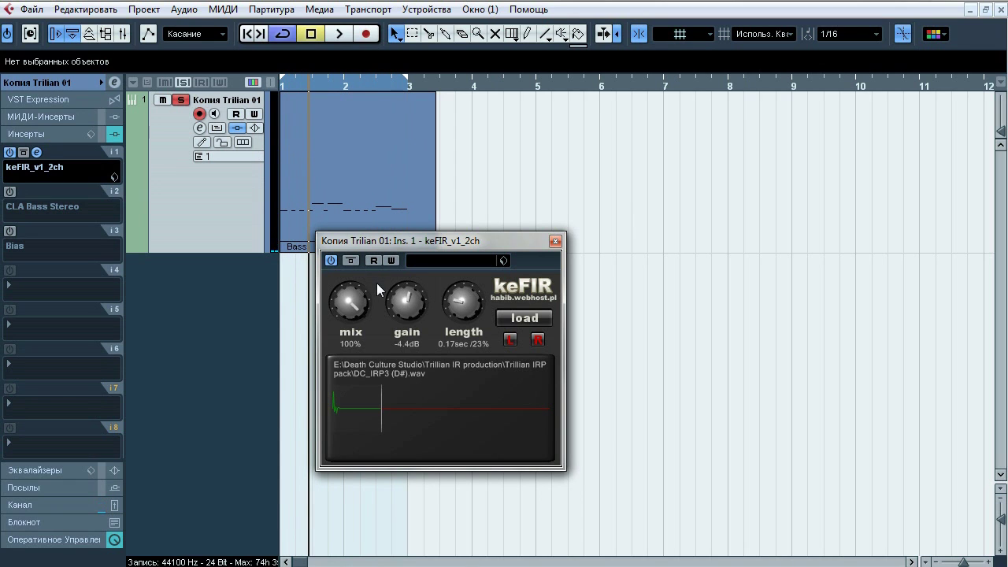
left_click(22, 206)
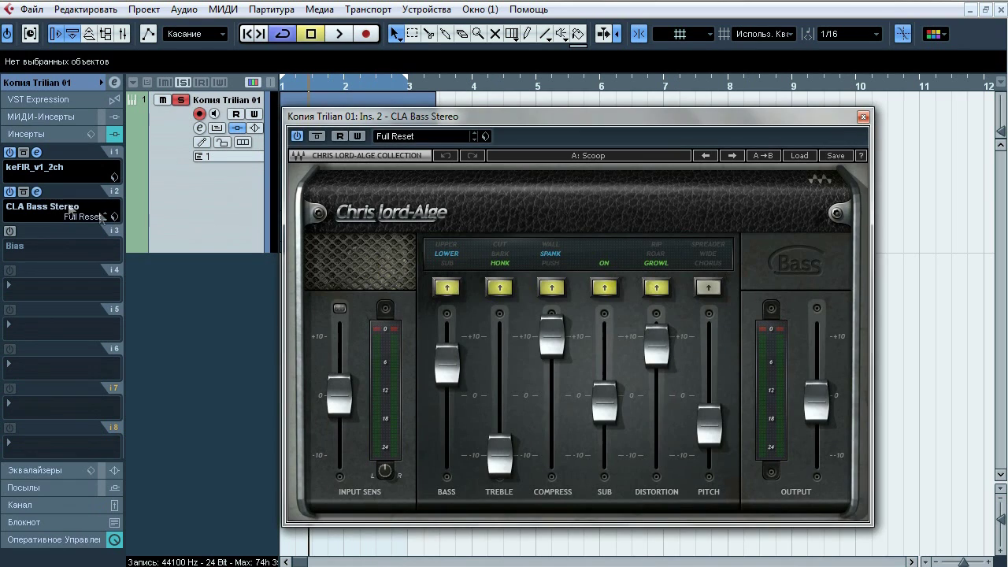
- Play the bass through CLA Bass Stereo, then swap it for Bias and open its Warm Bass amp
key("space")
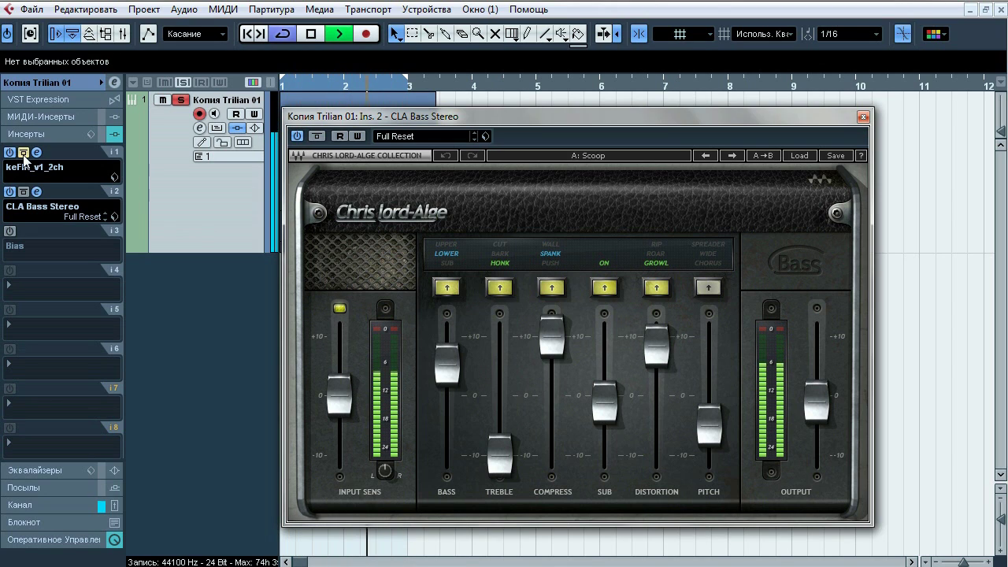
left_click(10, 191)
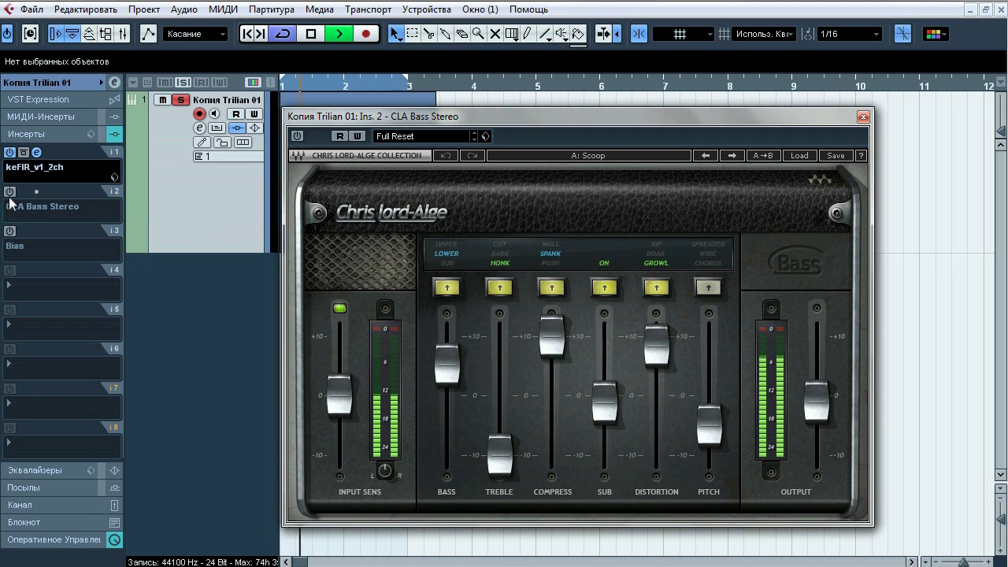
left_click(14, 235)
left_click(36, 231)
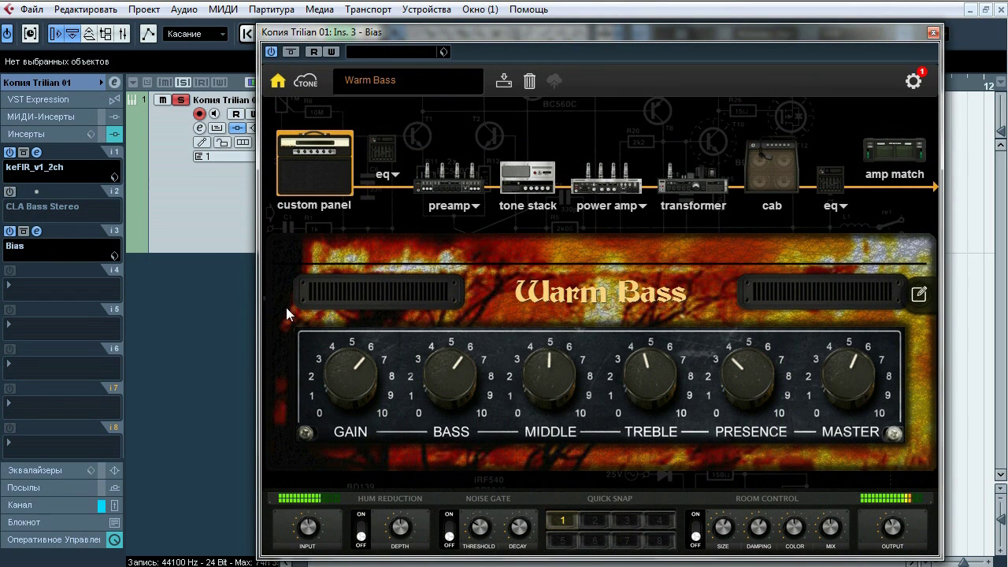
- Bypass the keFIR insert and close the Bias amp editor, leaving keFIR showing DC_IRP3 (D#) at -4.4dB
left_click(24, 153)
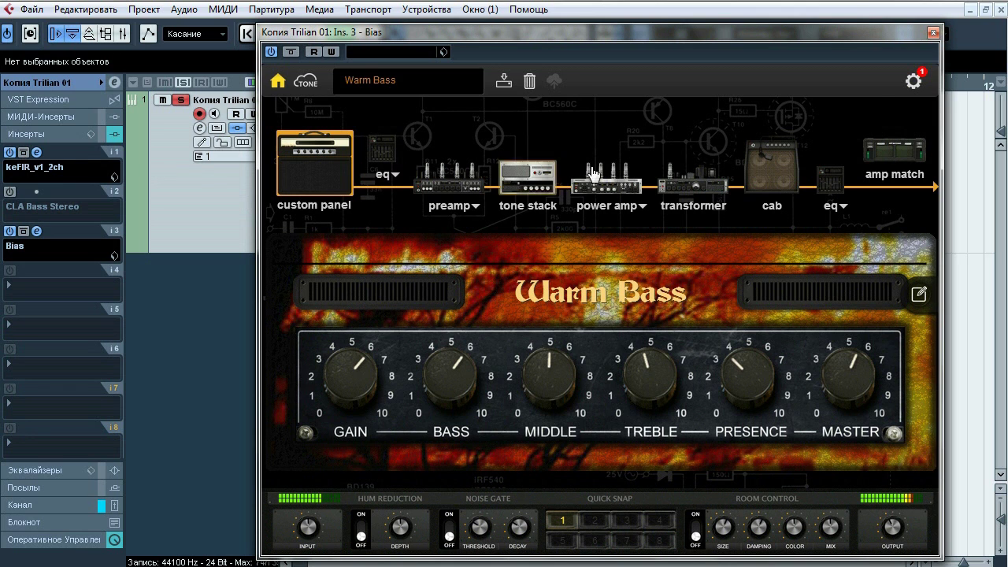
left_click(933, 32)
- Close the CLA Bass Stereo and keFIR editors and stop playback
left_click(863, 117)
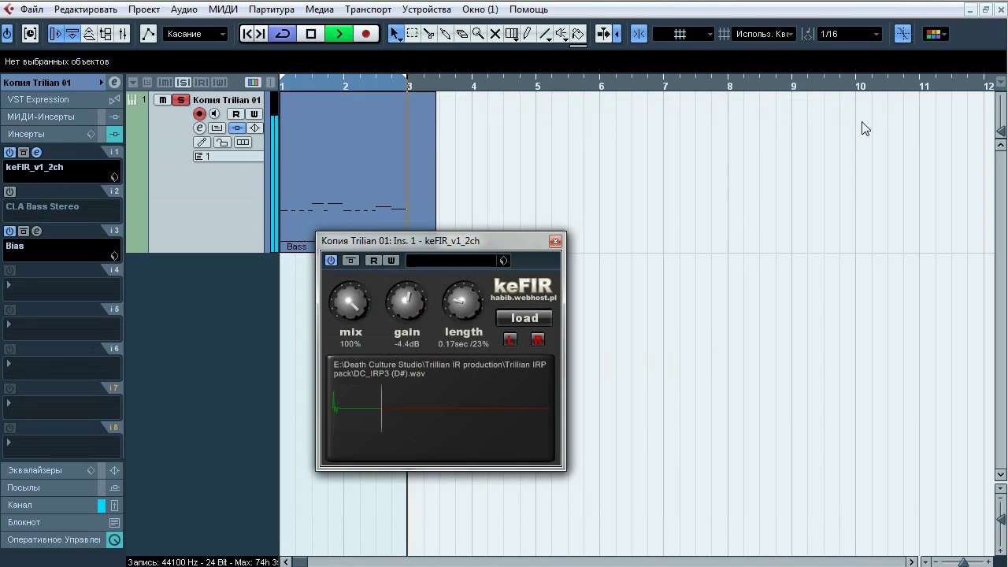
left_click(575, 236)
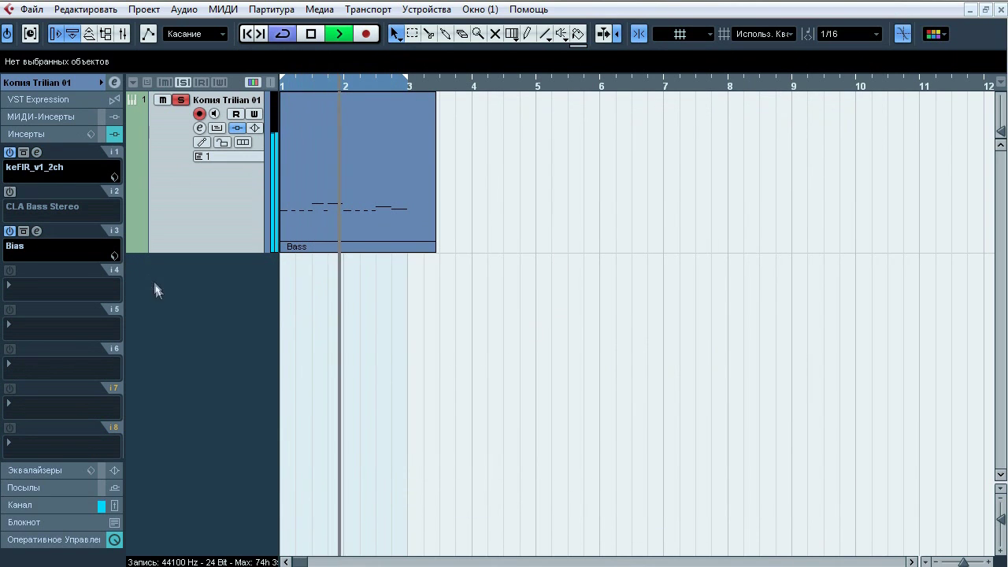
key("space")
- Switch off the Bias insert, open the bass part, and reopen keFIR on DC_IRP4 (A#) at -1.3dB
left_click(56, 244, "alt")
double_click(335, 187)
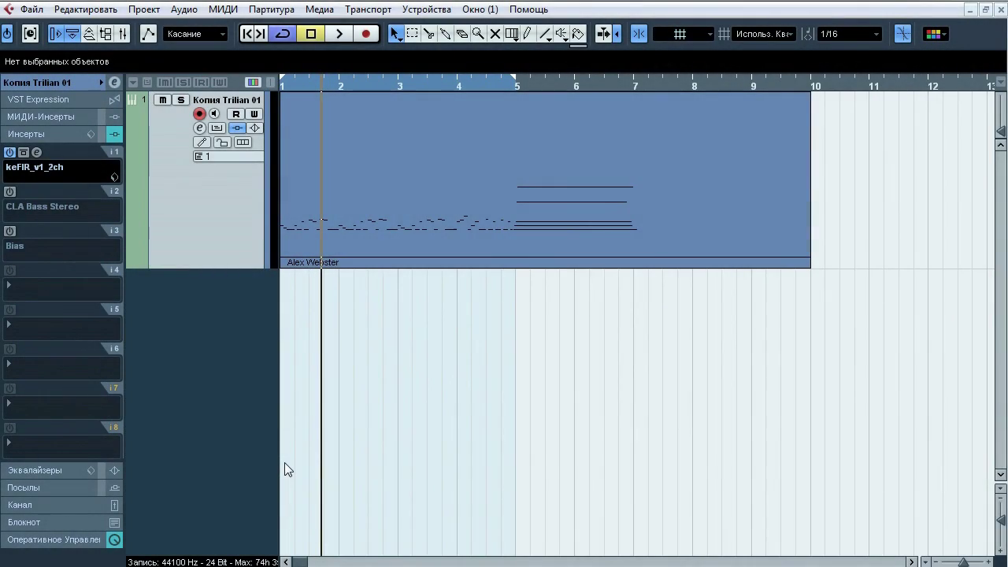
left_click(36, 152)
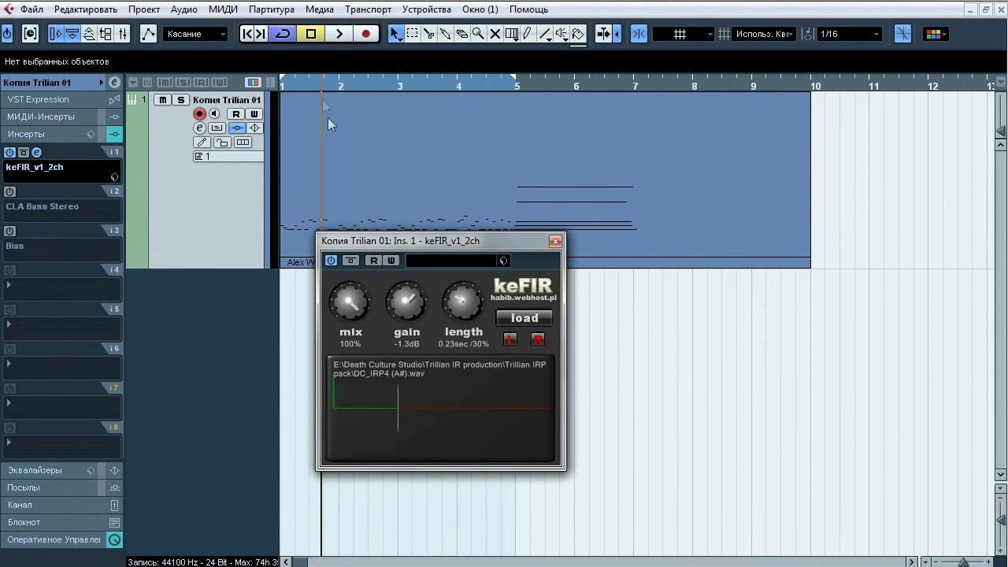
- Play the bass part from the start, toggling keFIR bypass on and off three times for comparison
key("Home")
left_click(356, 264)
key("space")
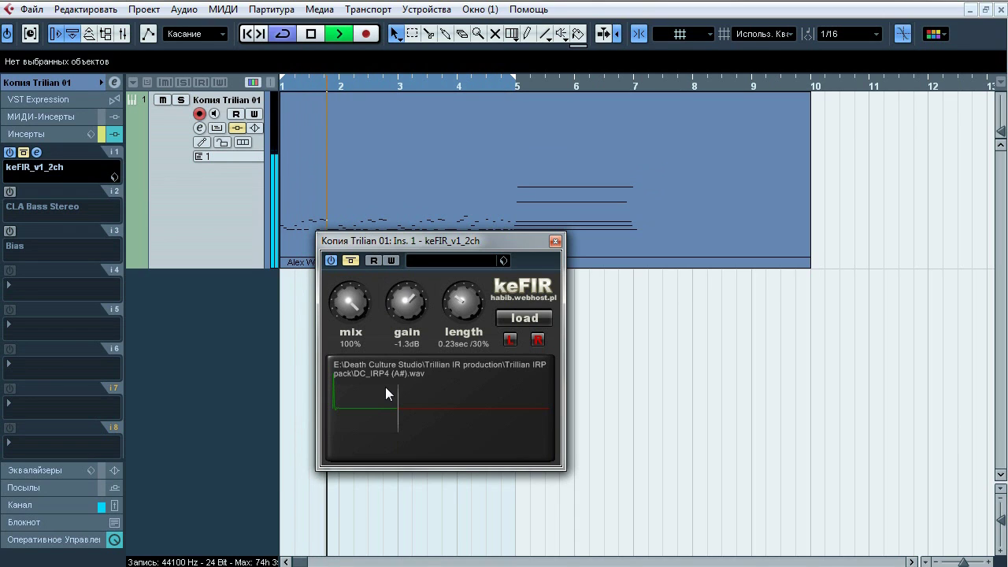
left_click(351, 261)
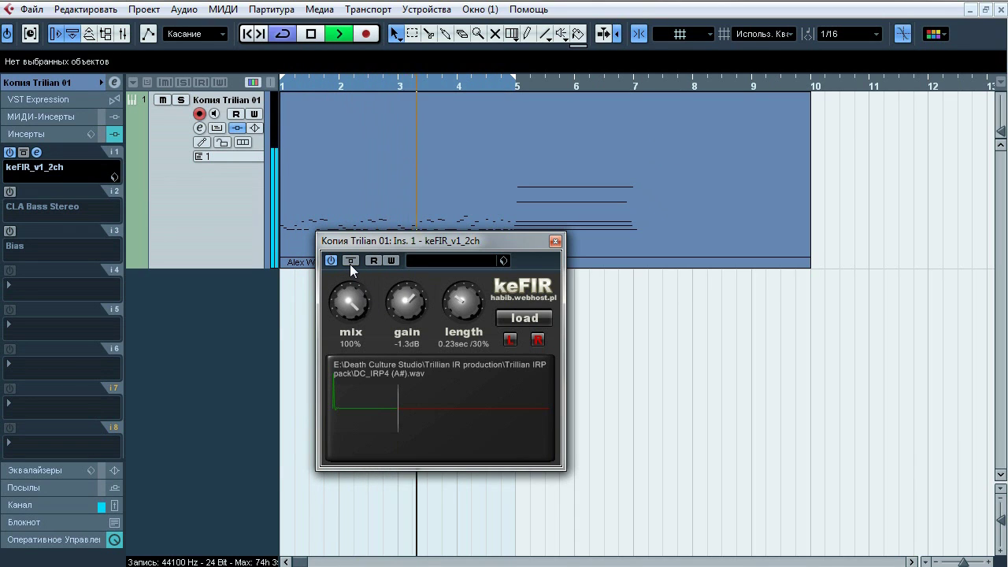
left_click(349, 262)
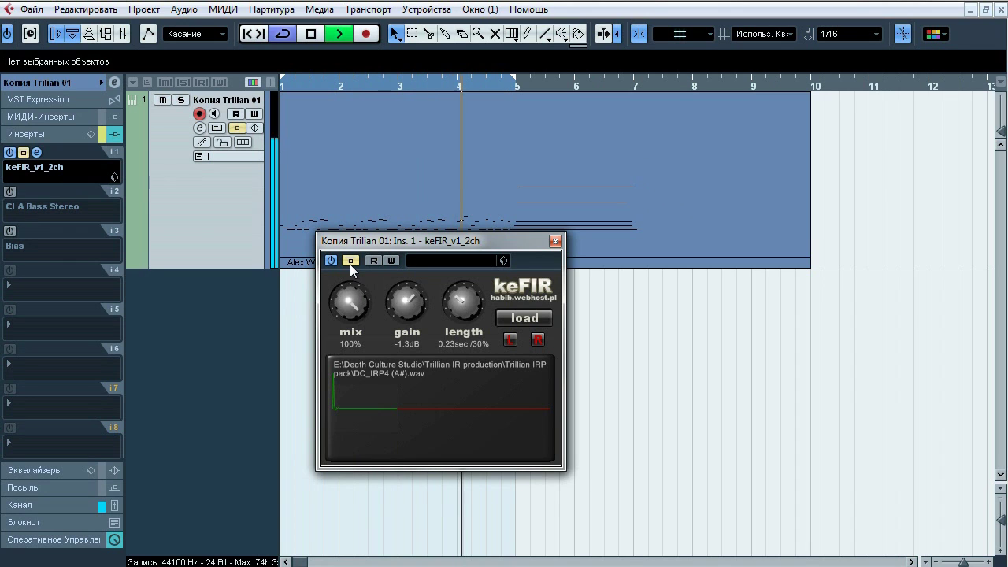
left_click(350, 262)
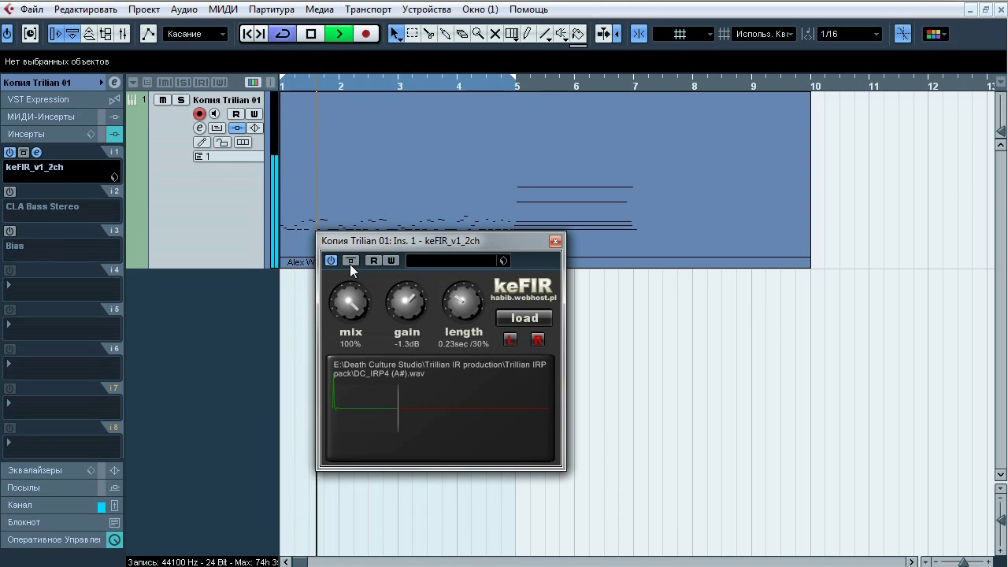
left_click(349, 263)
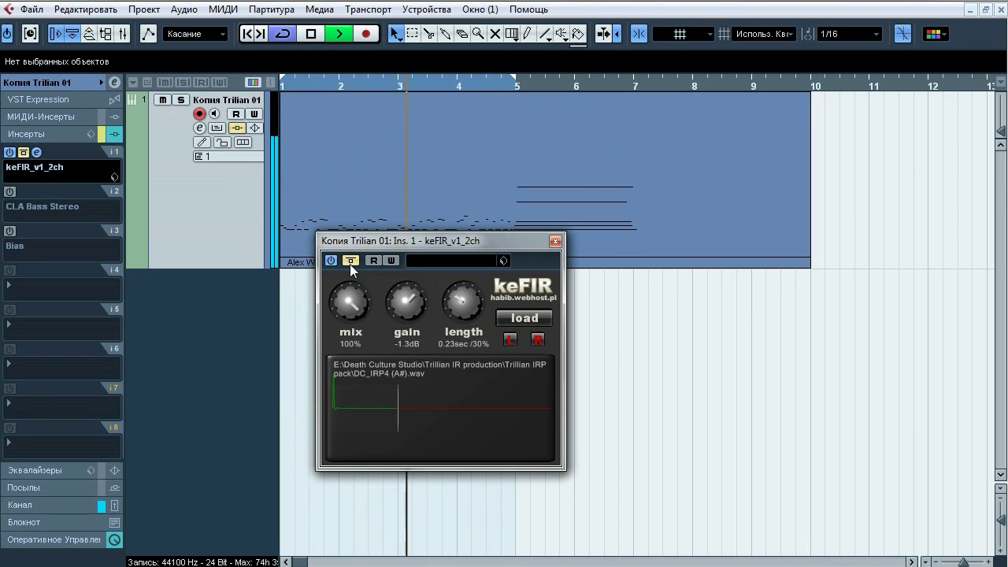
left_click(350, 262)
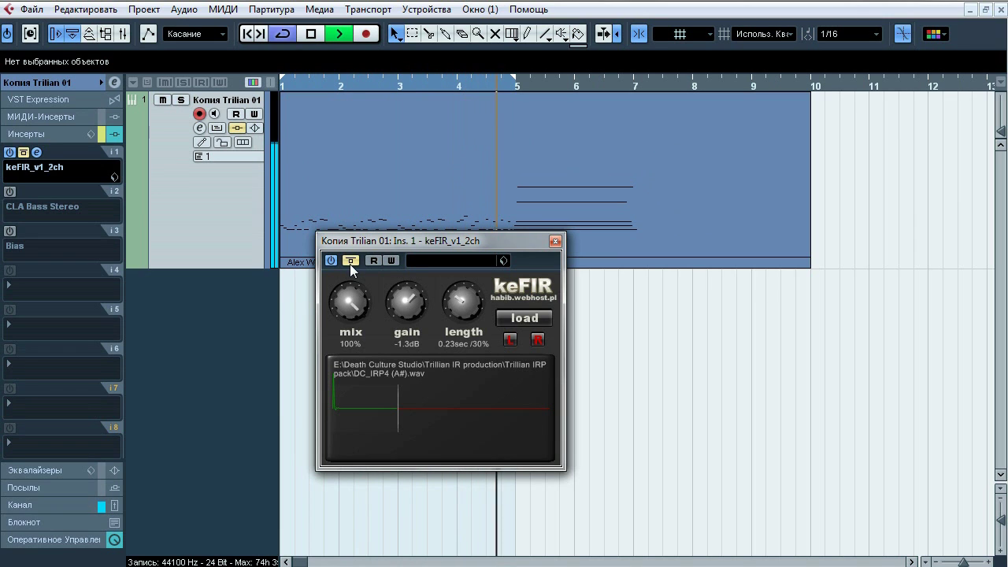
- Stop playback, close keFIR, and bring up the CLA Bass Stereo editor at Full Reset
key("space")
left_click(555, 241)
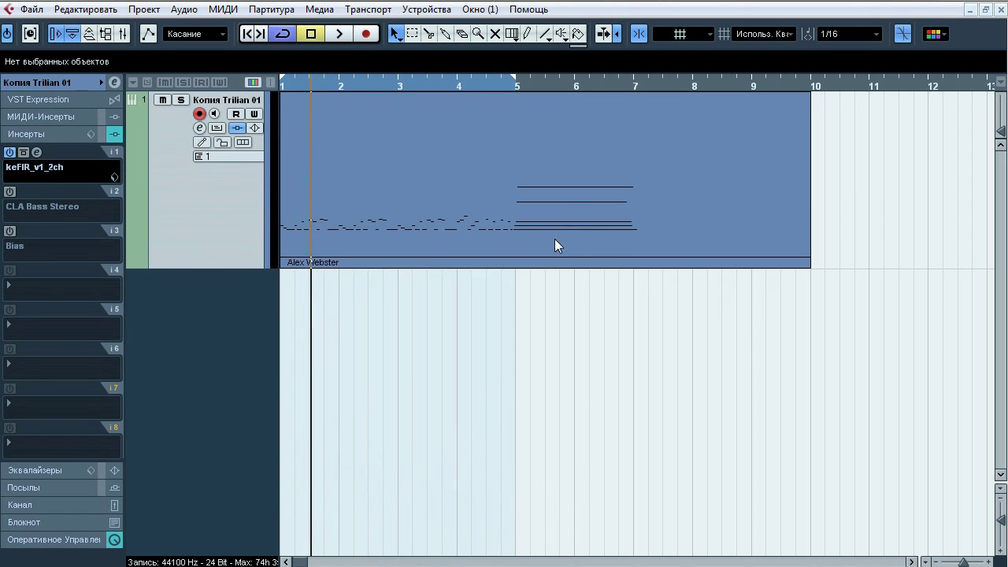
left_click(37, 192)
- Play through CLA Bass Stereo toggling keFIR twice, then switch CLA Bass off and Bias on
key("space")
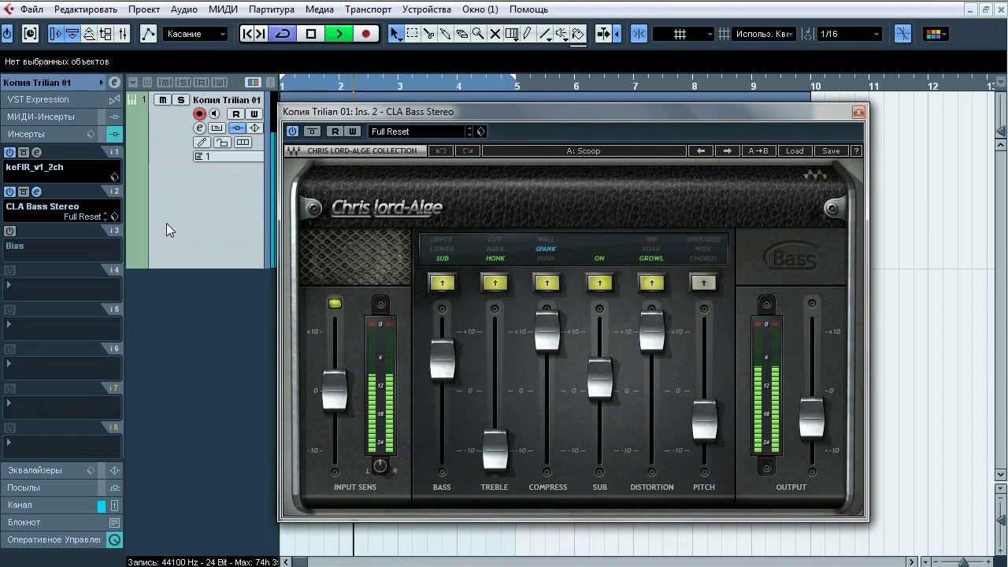
left_click(24, 153)
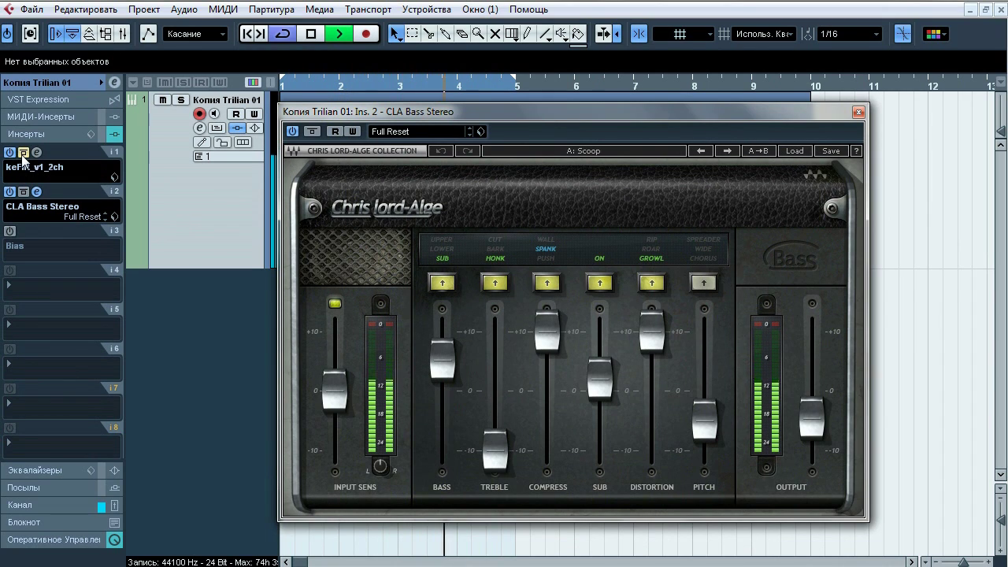
left_click(23, 153)
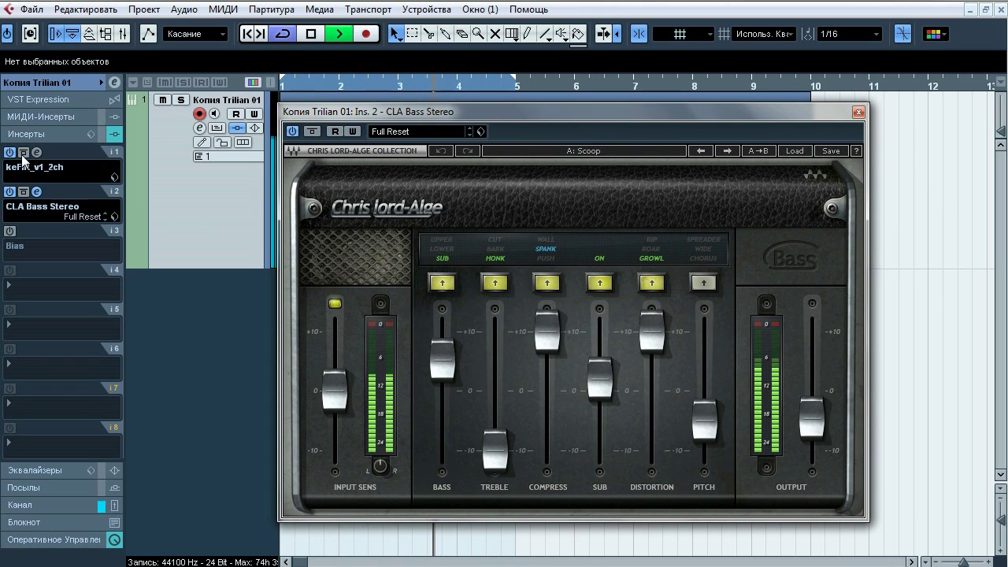
left_click(23, 153)
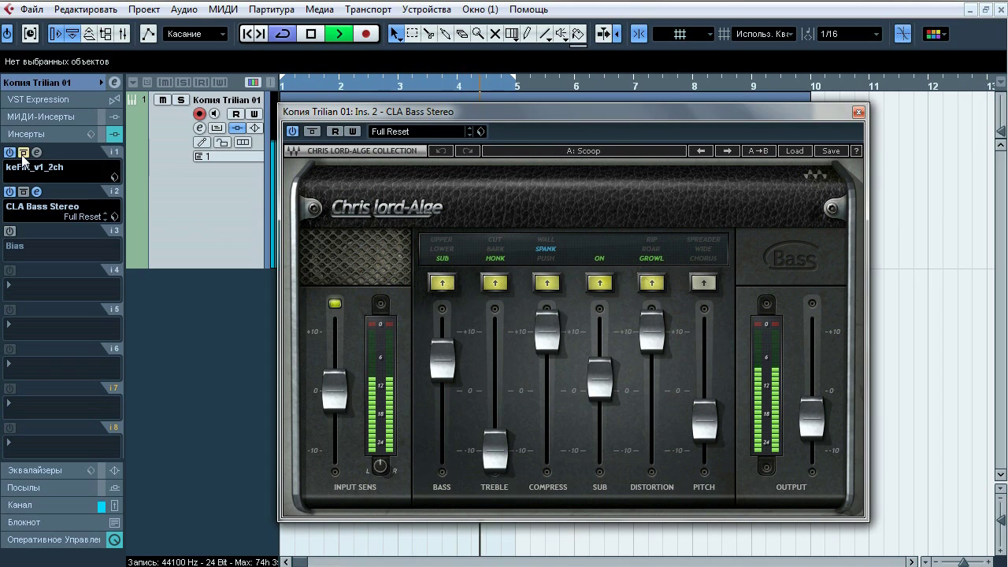
left_click(22, 154)
left_click(10, 191)
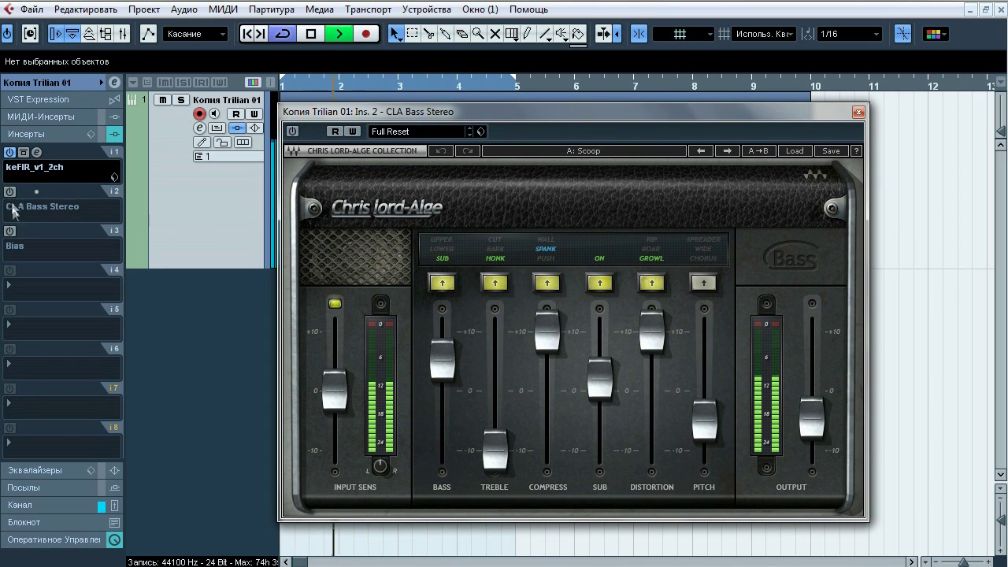
left_click(10, 230)
- Listen to the Bias Blue Line amp, then close the Bias and CLA Bass Stereo windows
left_click(36, 230)
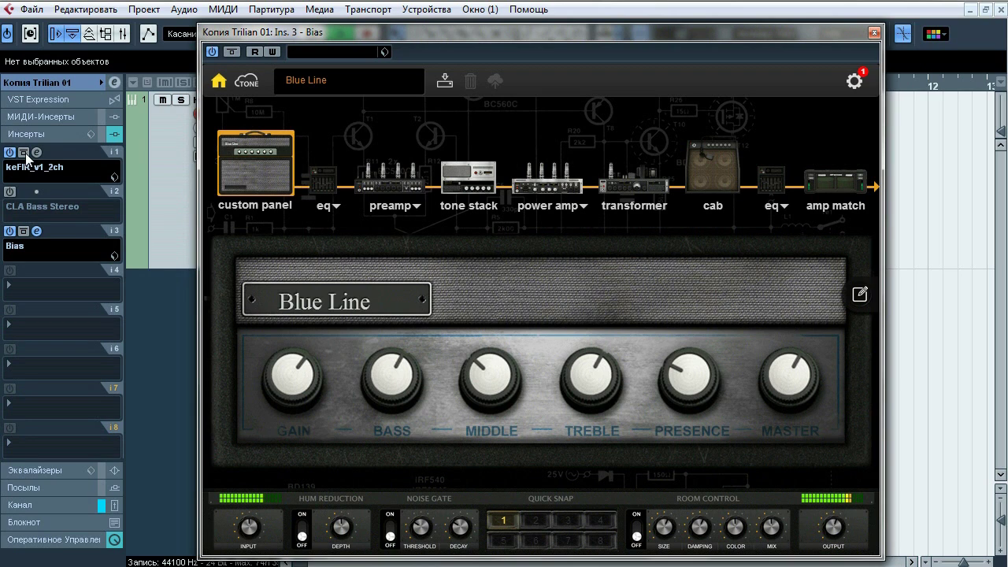
left_click(874, 33)
left_click(870, 107)
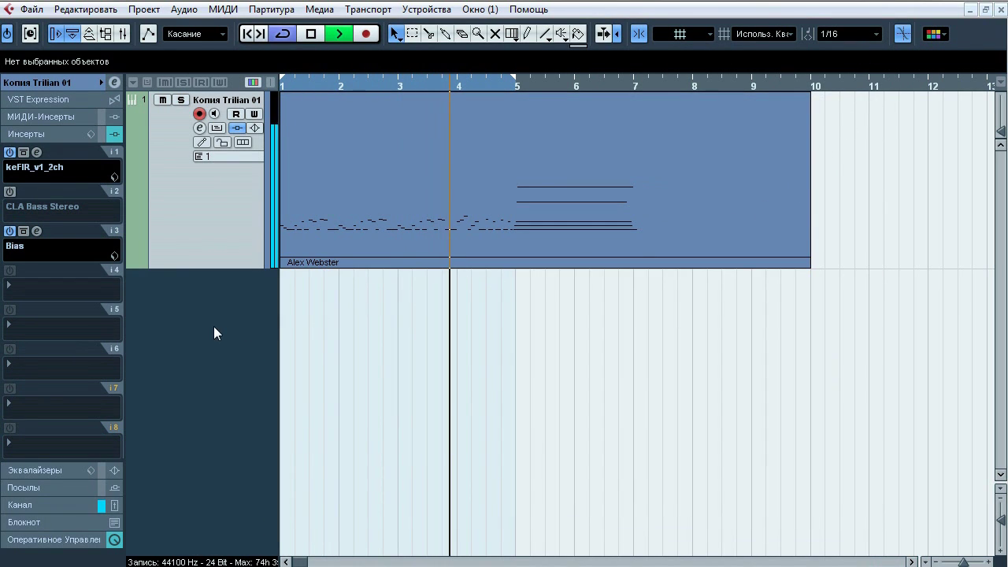
- Stop playback, switch off Bias, and inspect the eight low bar-1 notes and velocity lane in the Key Editor
key("space")
left_click(10, 231)
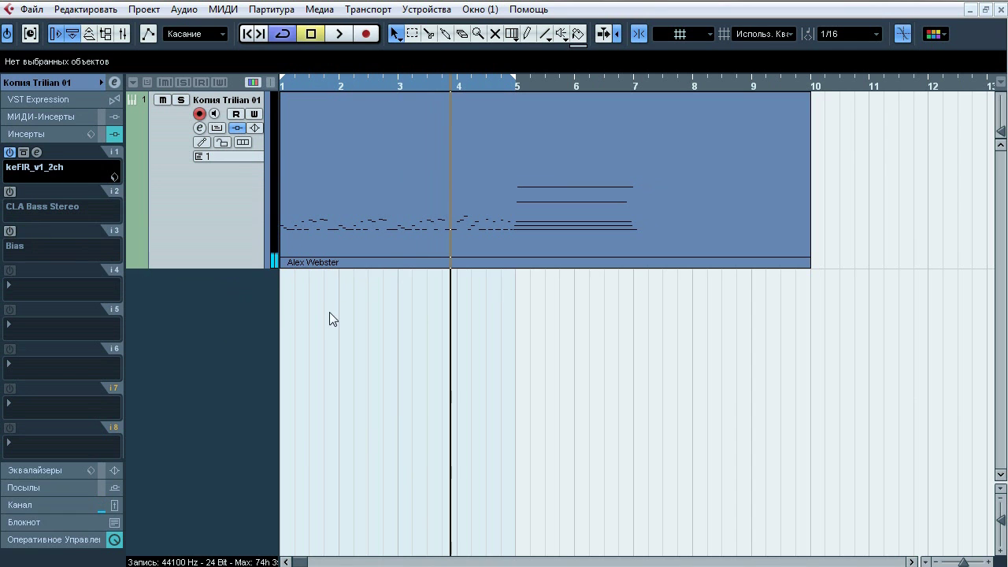
double_click(372, 152)
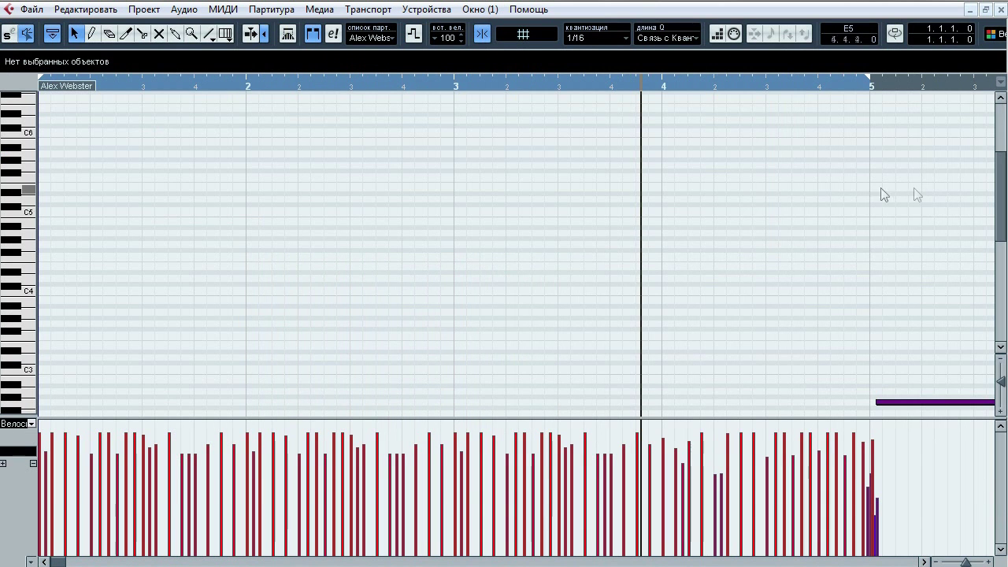
left_click_drag(1002, 191, 1002, 266)
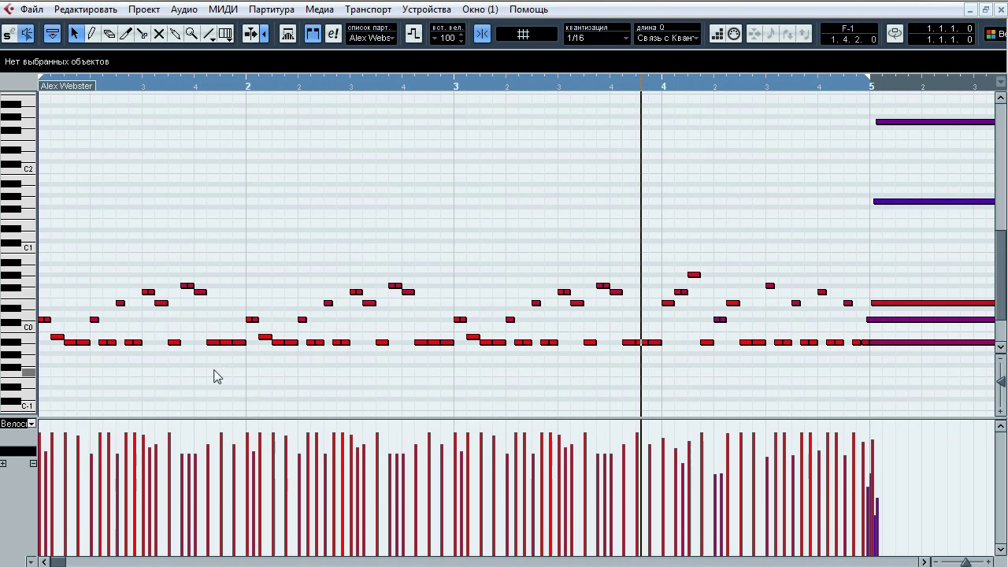
left_click_drag(220, 369, 60, 337)
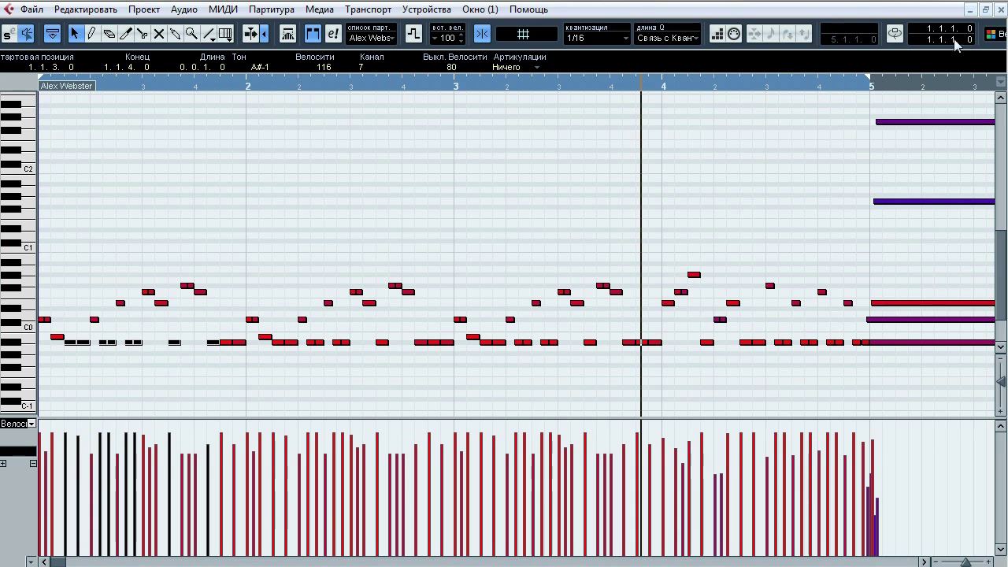
left_click(1000, 9)
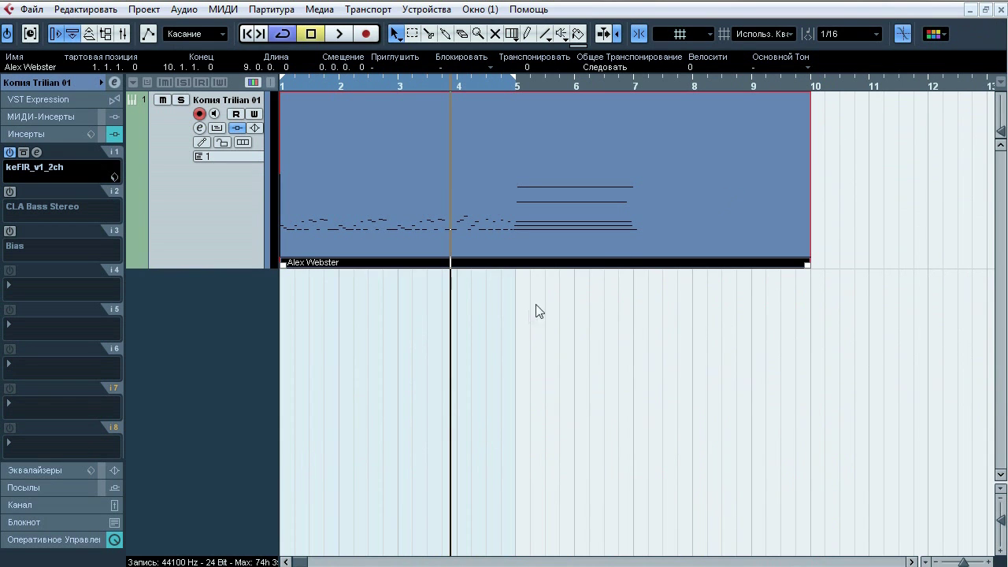